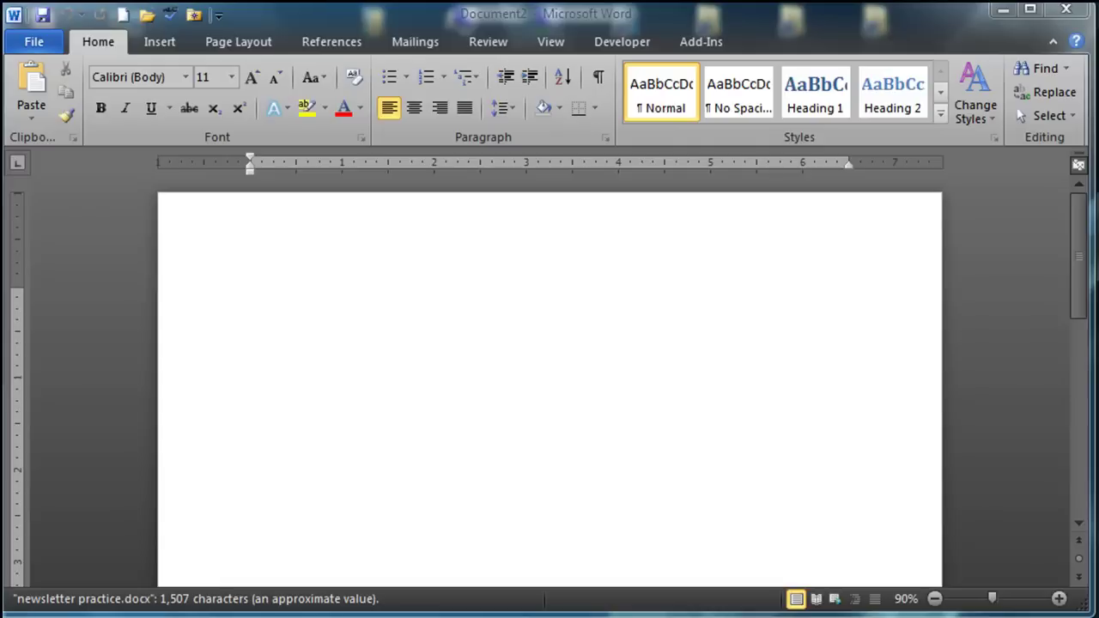
click(522, 612)
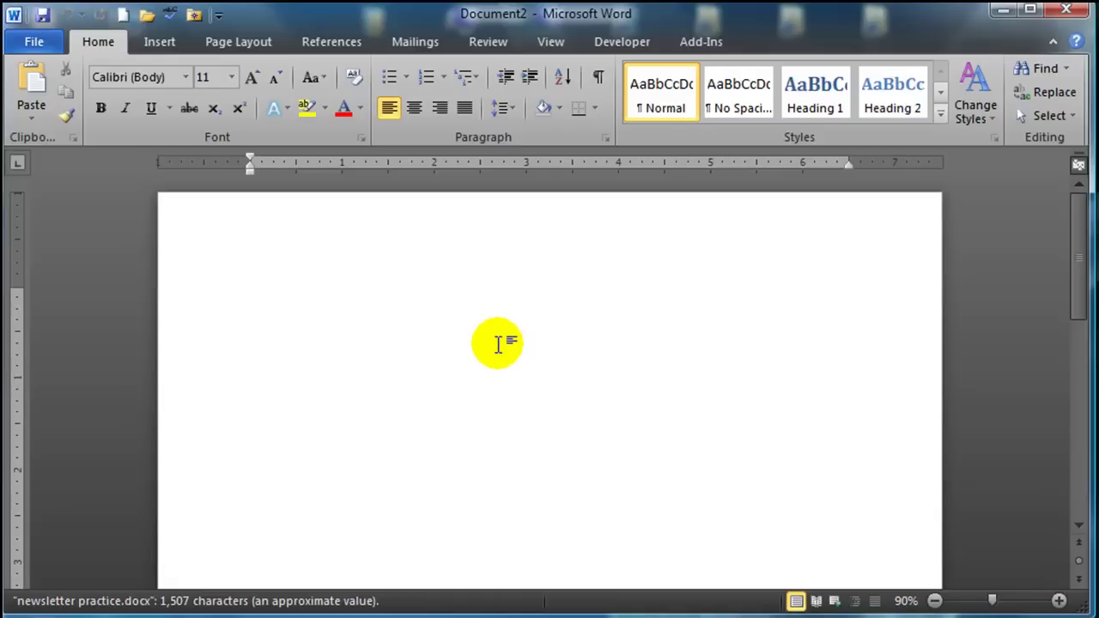
scroll(1086, 279, down, 1)
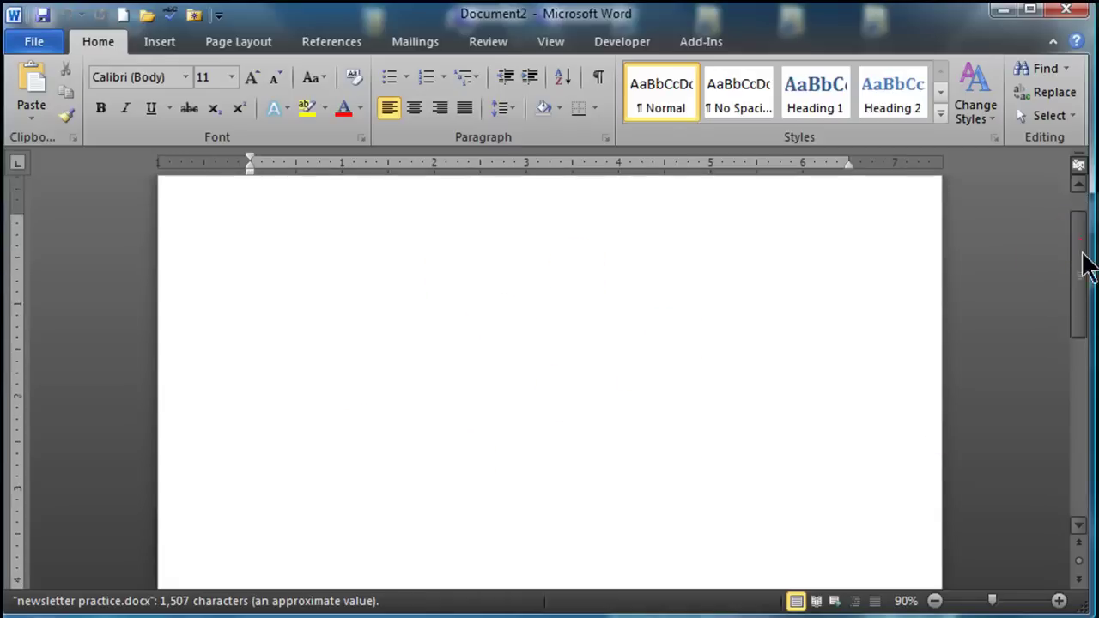
drag(1086, 279, 1086, 219)
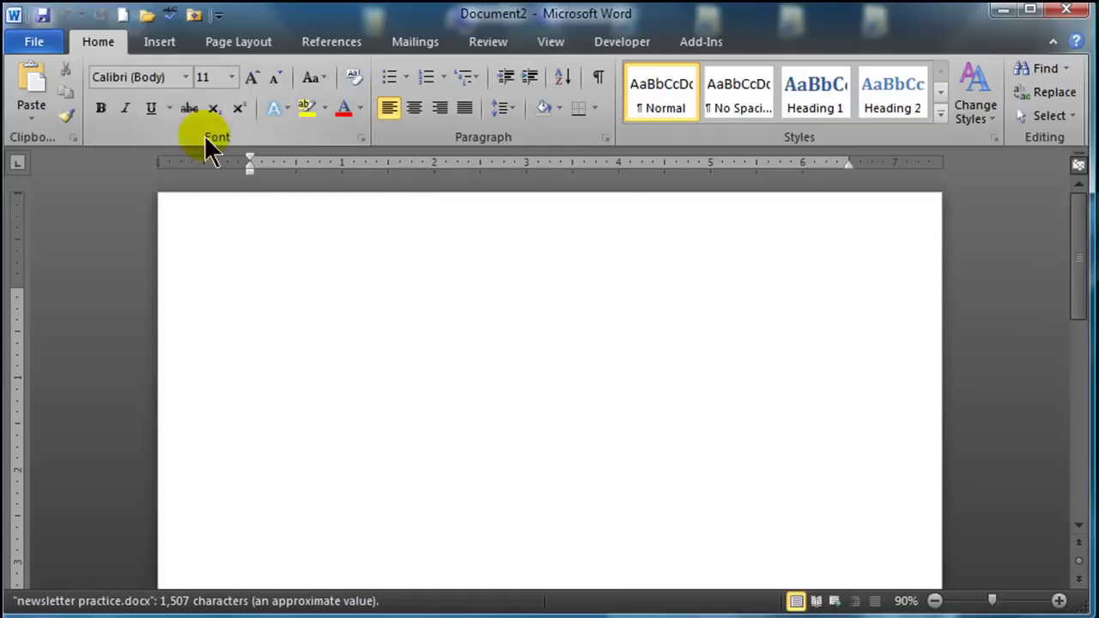
Set the page margins to the Narrow preset, 0.5" on all sides.
click(241, 45)
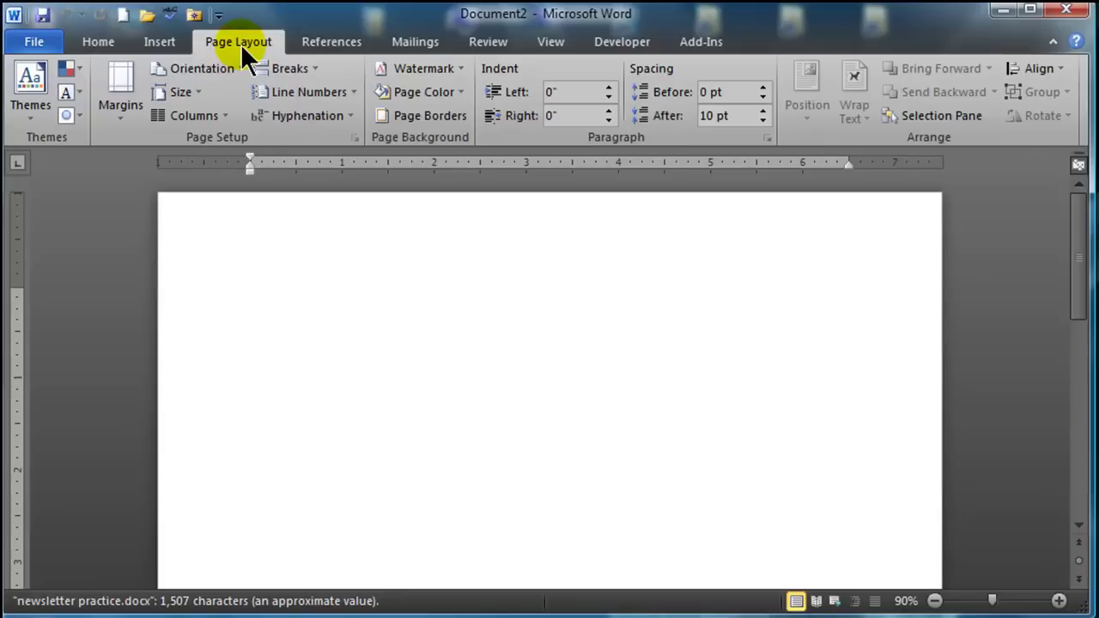
click(114, 111)
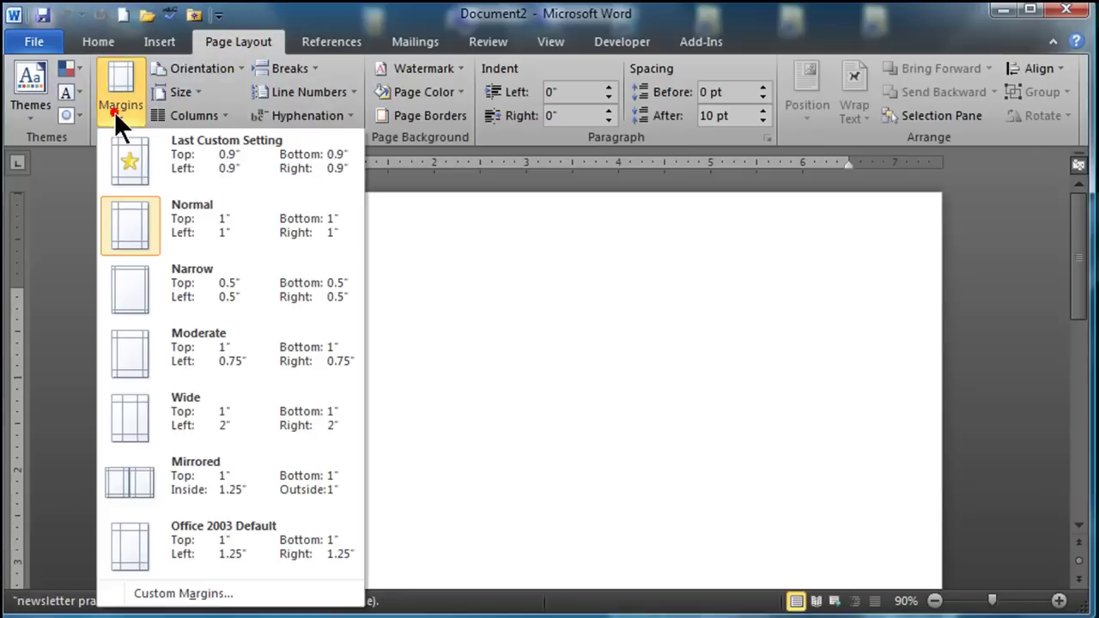
click(184, 294)
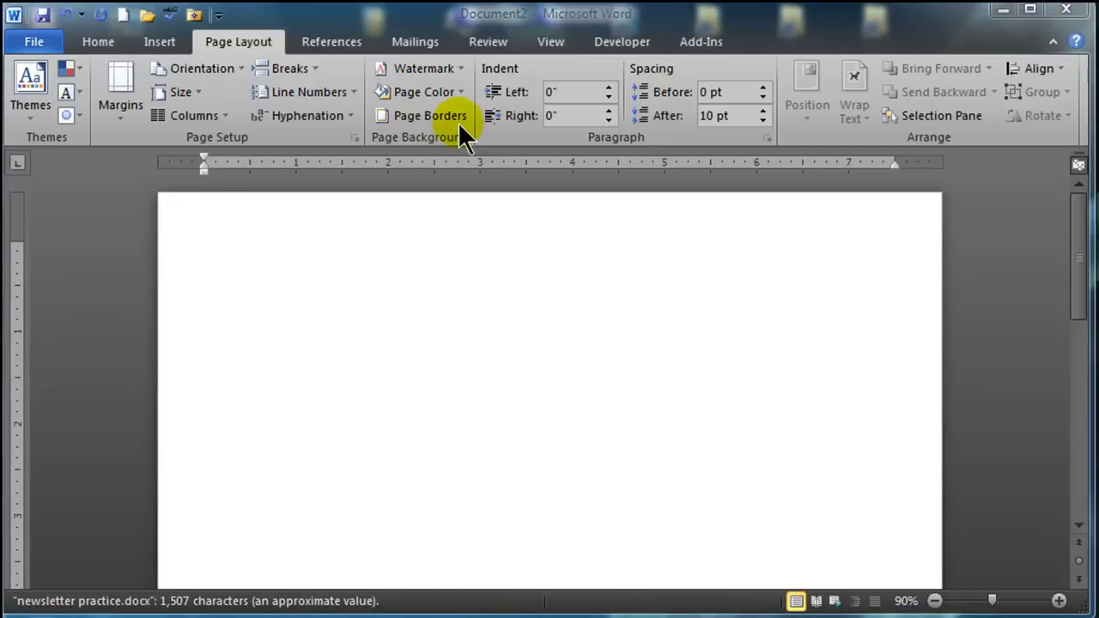
Add a red 3 pt Box page border to the document.
click(437, 115)
click(303, 237)
click(532, 346)
click(493, 410)
click(534, 392)
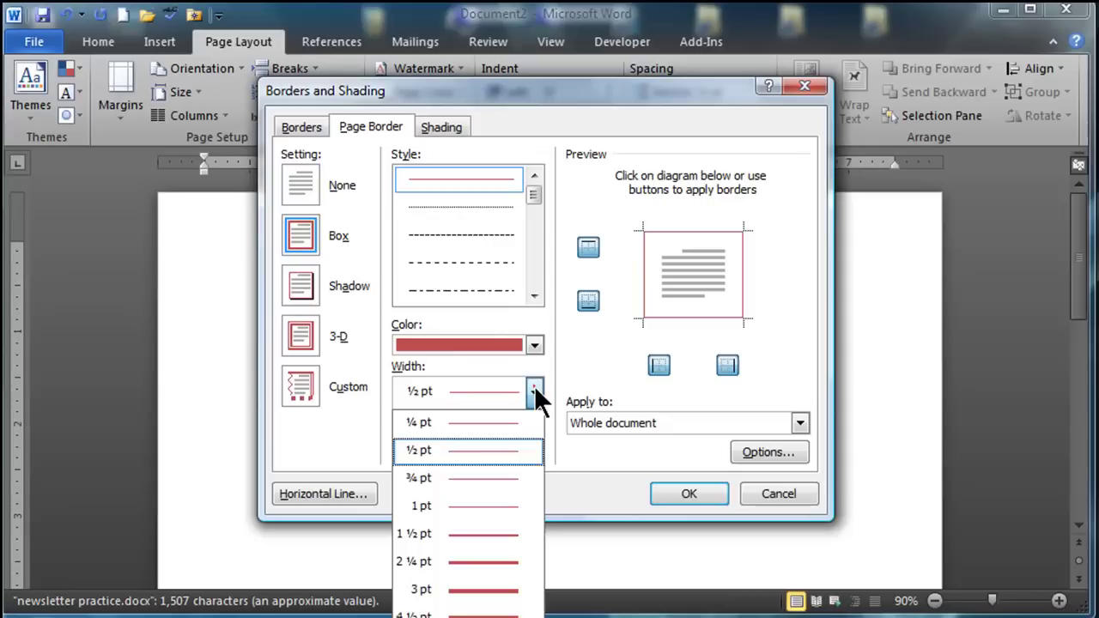
click(496, 592)
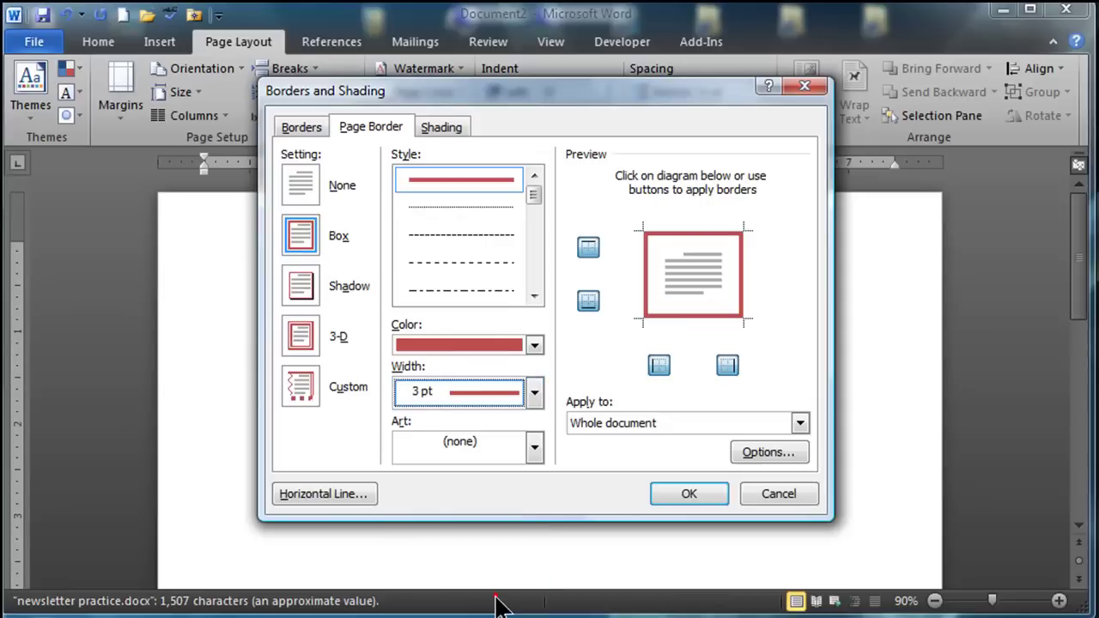
click(687, 492)
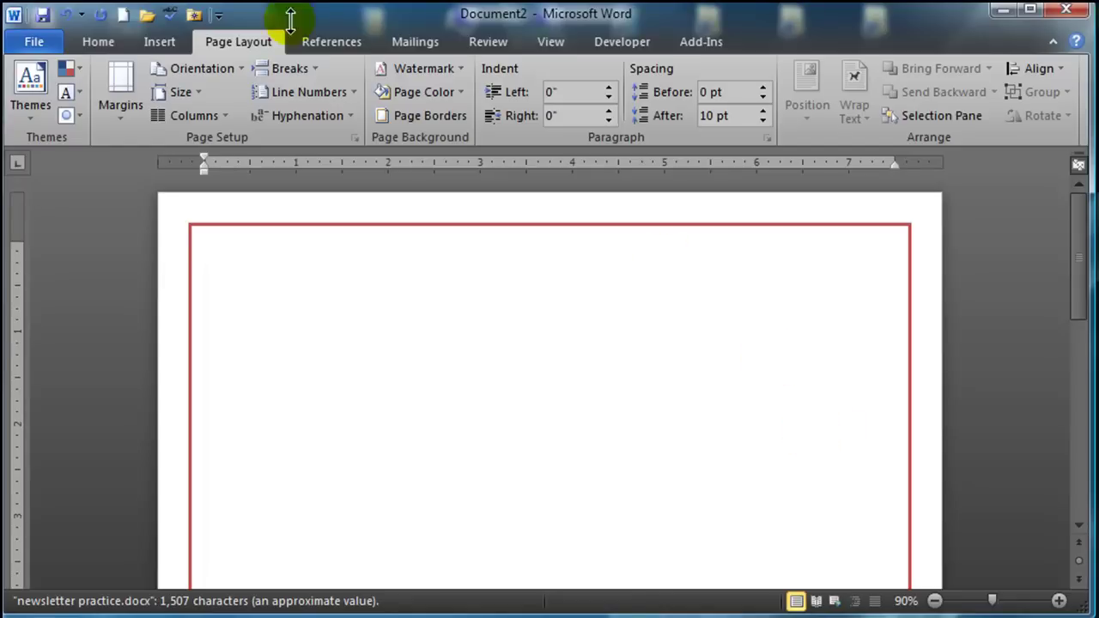
Insert WordArt in the blue style with a reflection, reading "NEWSLETTER TITLE".
click(155, 43)
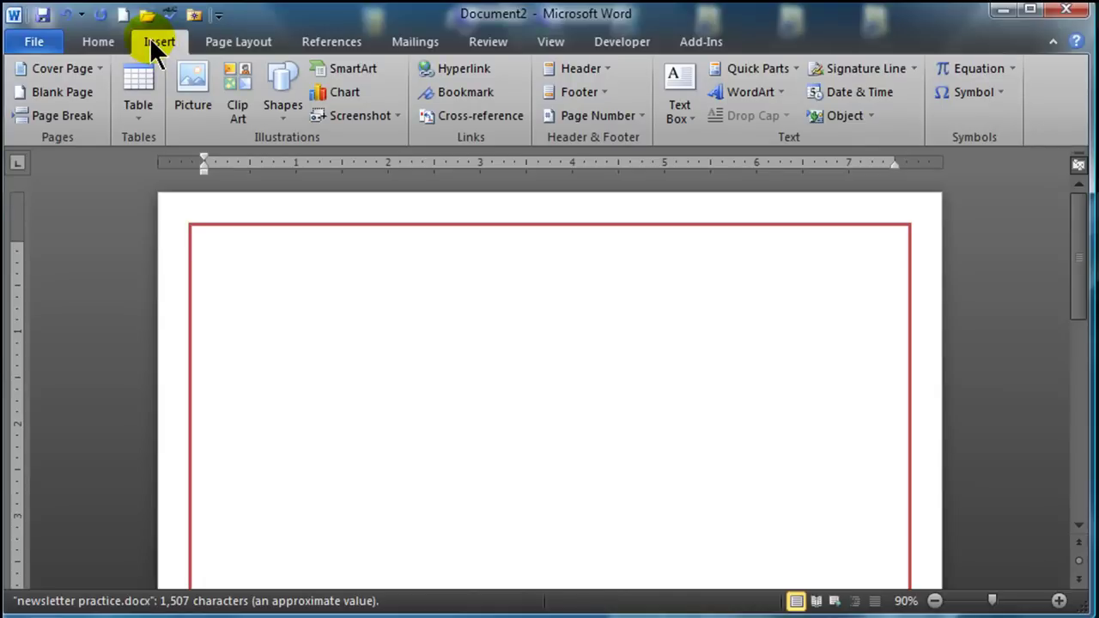
click(765, 91)
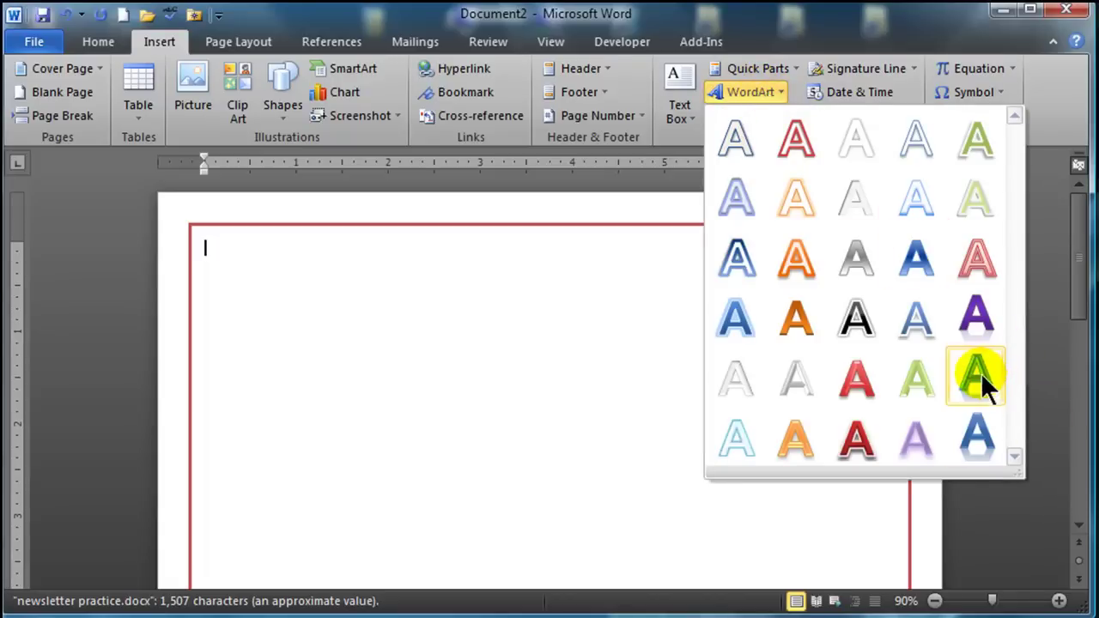
click(978, 433)
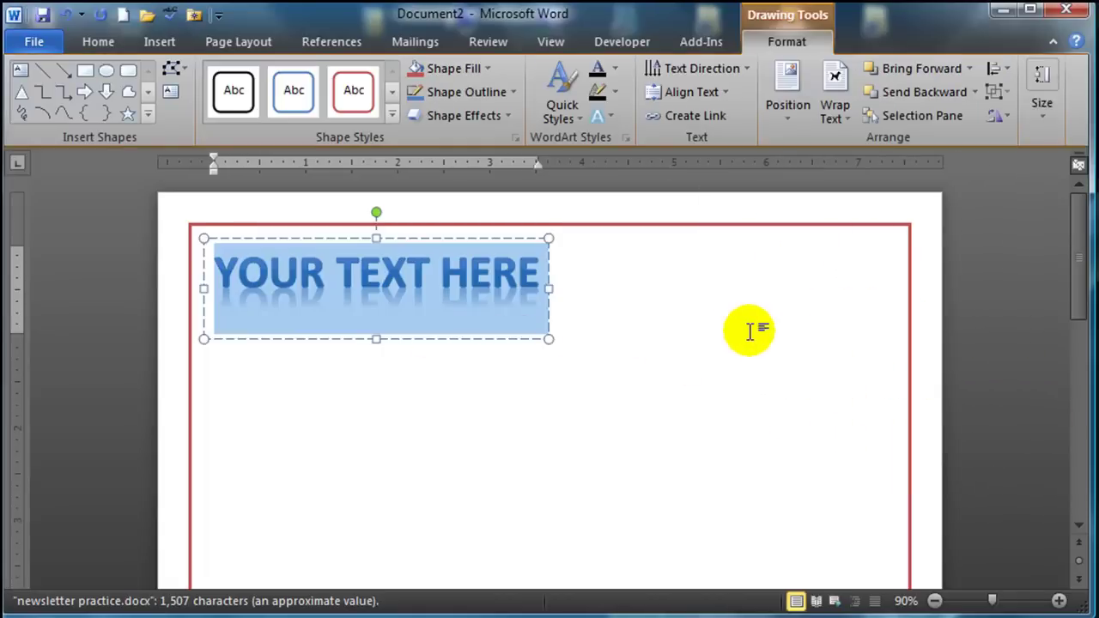
text(NEWSLE)
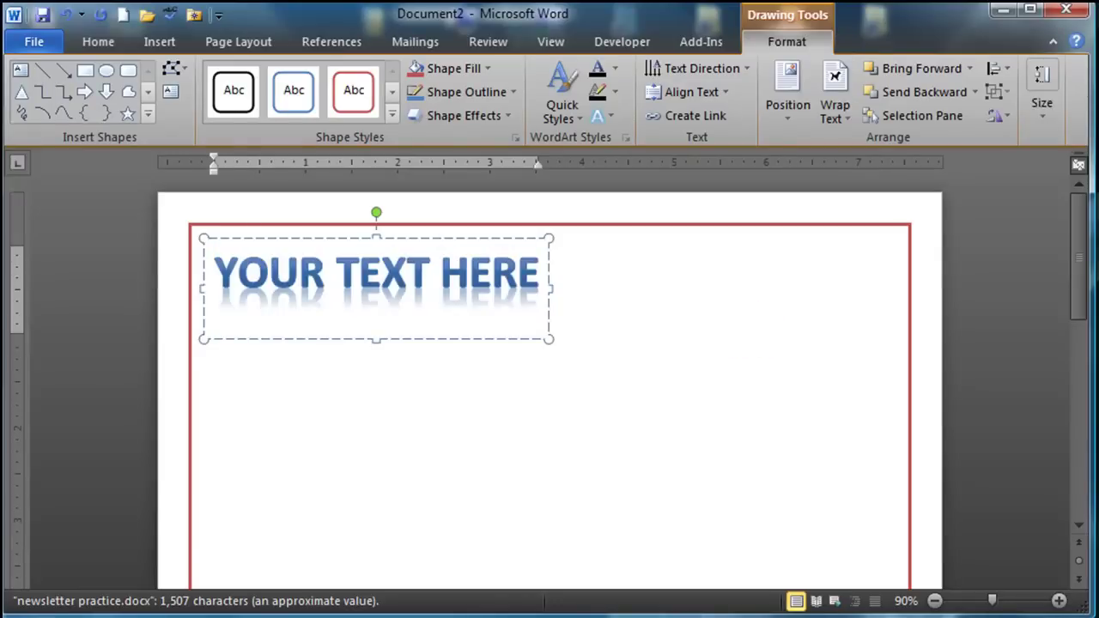
text(TTER TITLE)
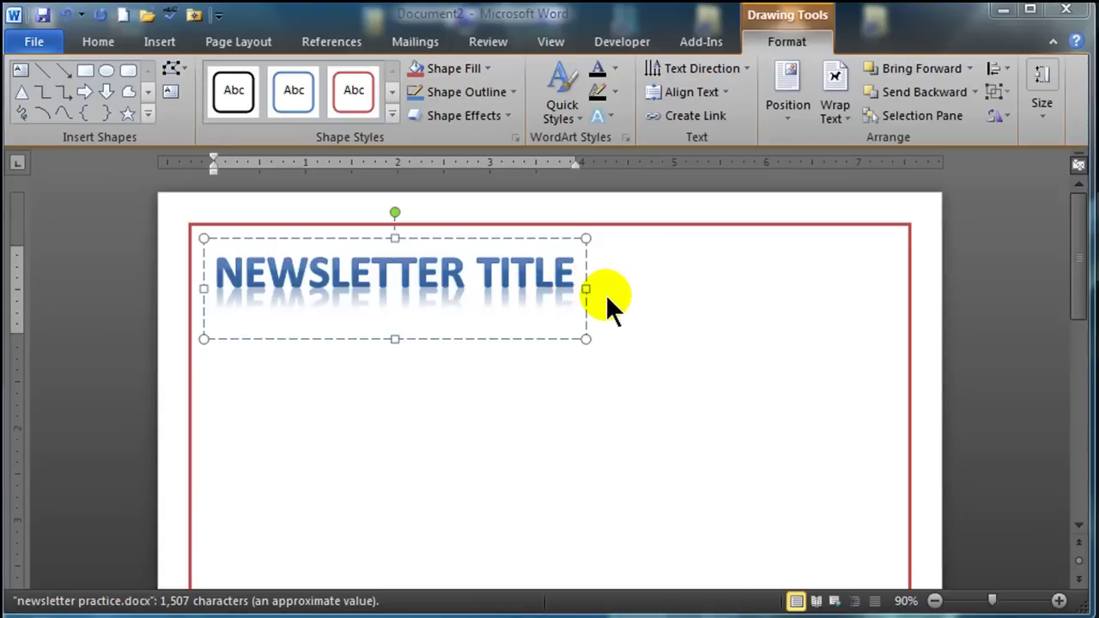
Position the WordArt title at the top center of the page with text wrapping and enlarge its frame.
click(757, 312)
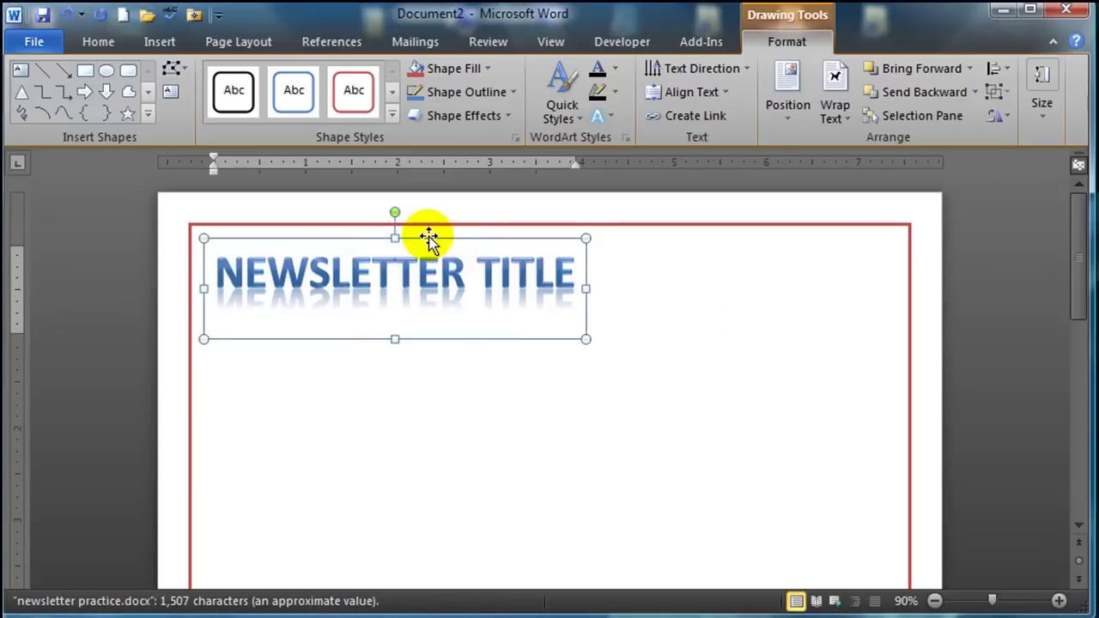
drag(429, 239, 510, 250)
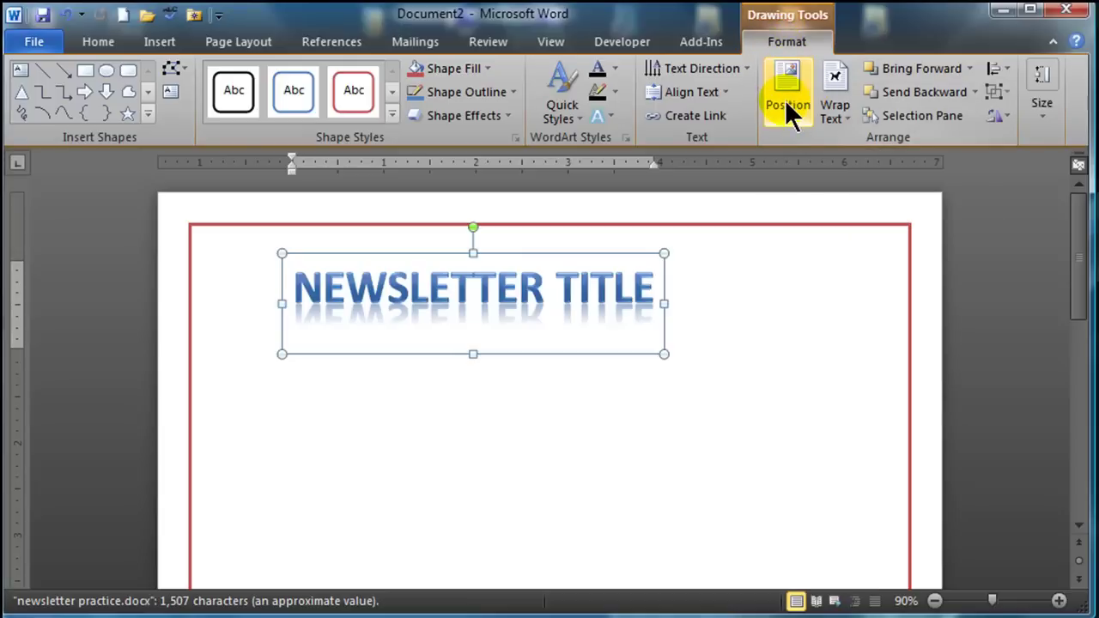
click(787, 109)
click(857, 256)
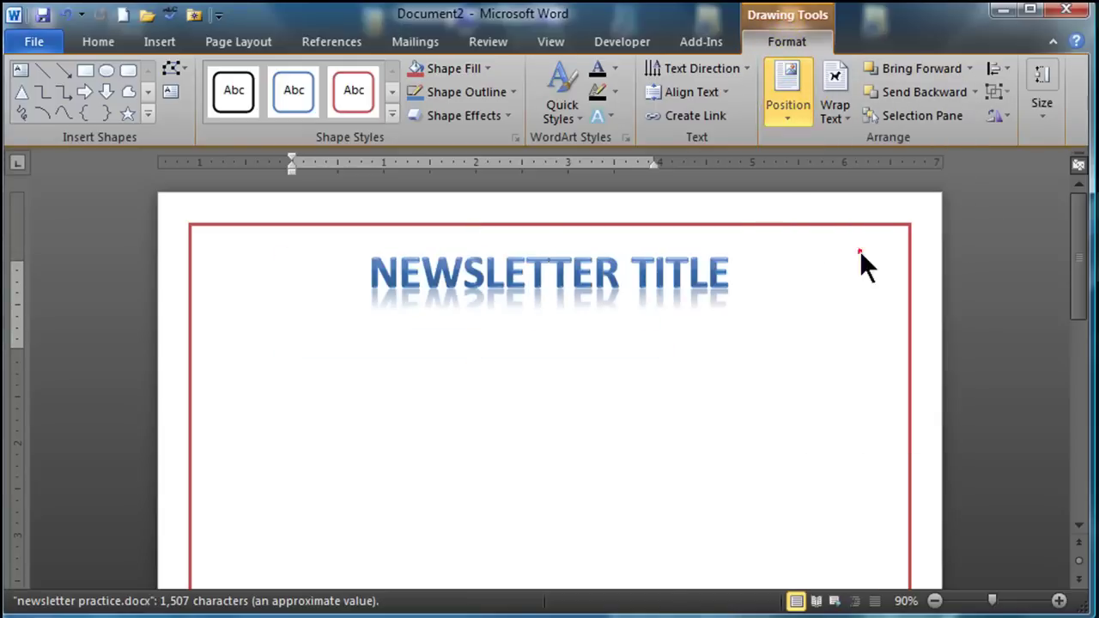
click(788, 98)
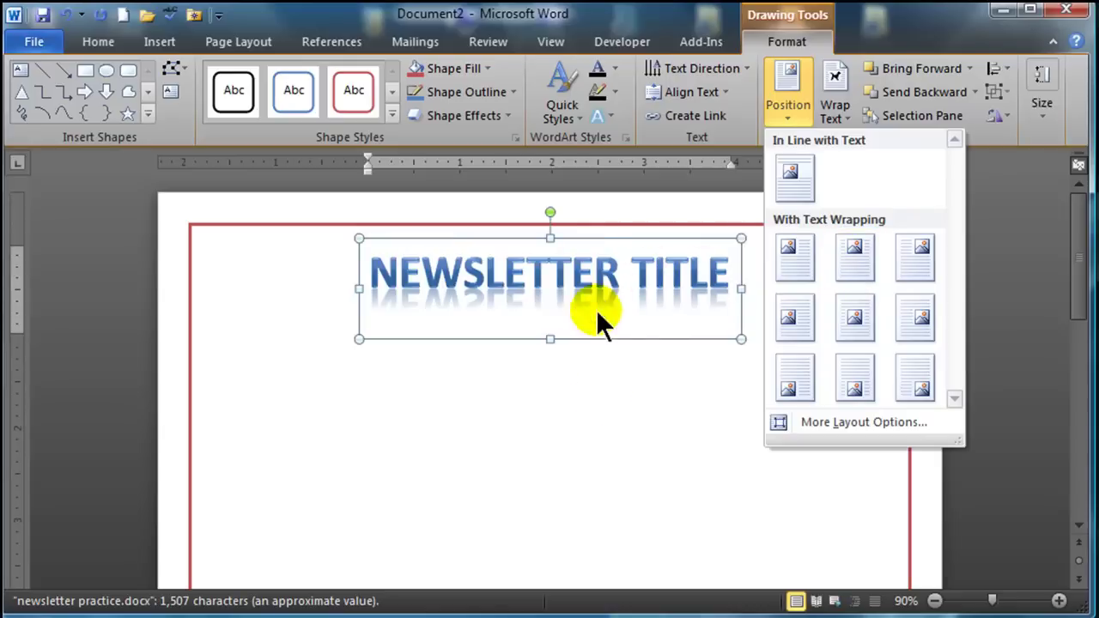
click(737, 326)
drag(740, 338, 855, 397)
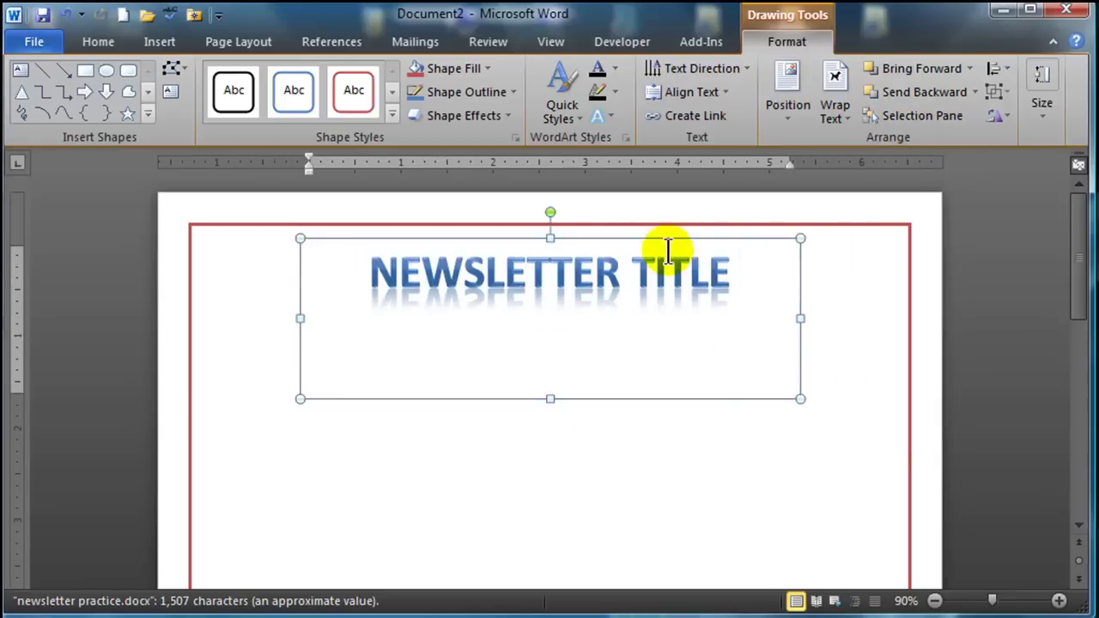
Set the font size of the whole WordArt title text to 40.
triple_click(380, 275)
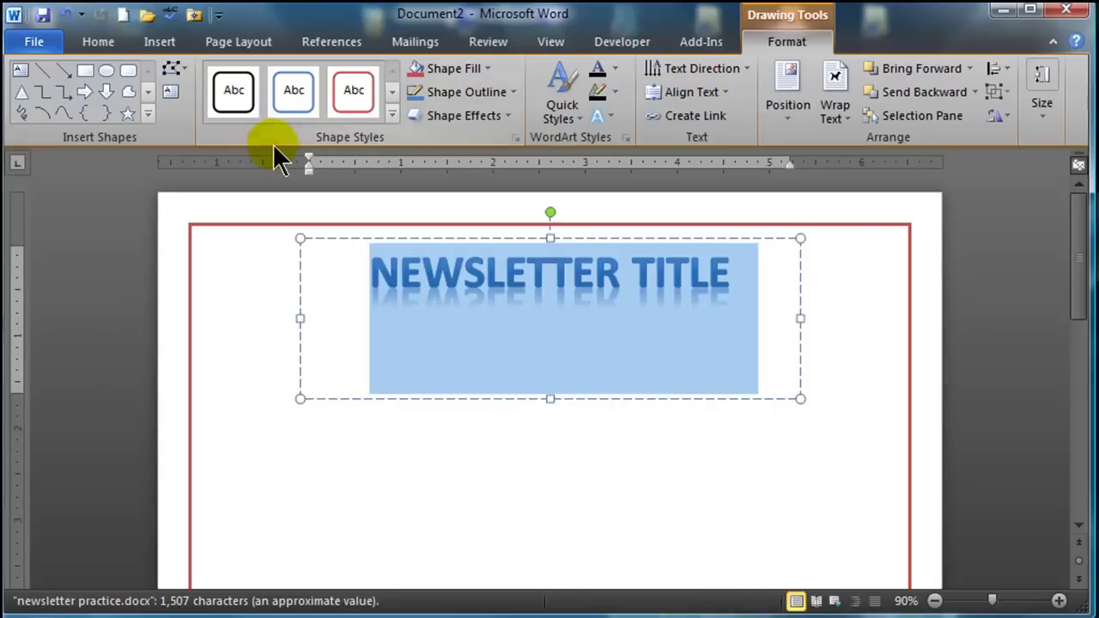
click(98, 41)
click(251, 77)
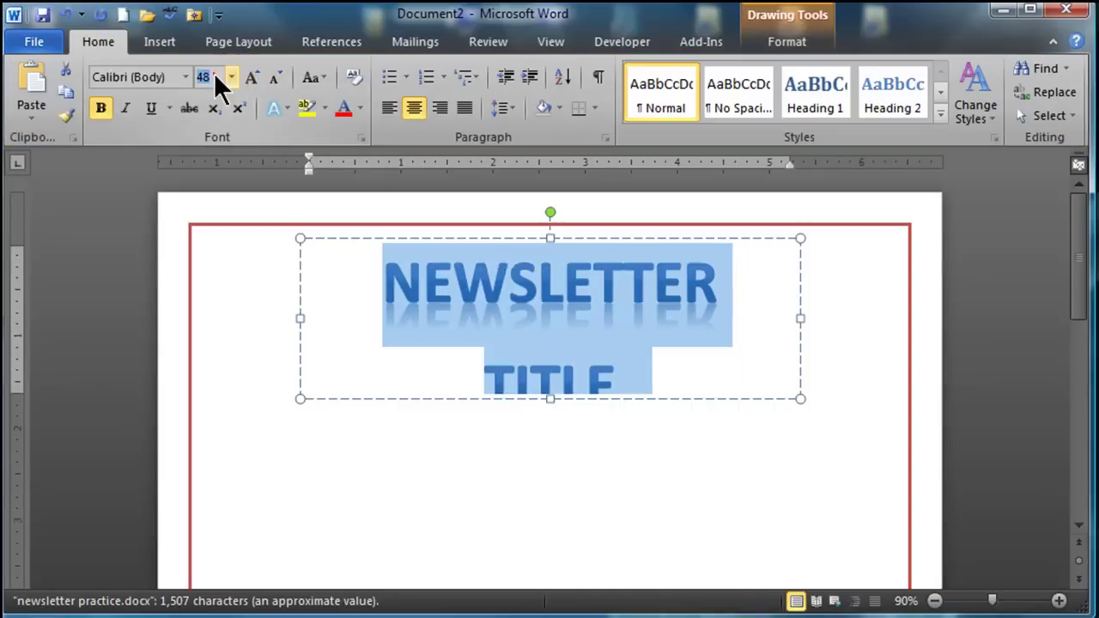
click(214, 77)
text(40)
key(Return)
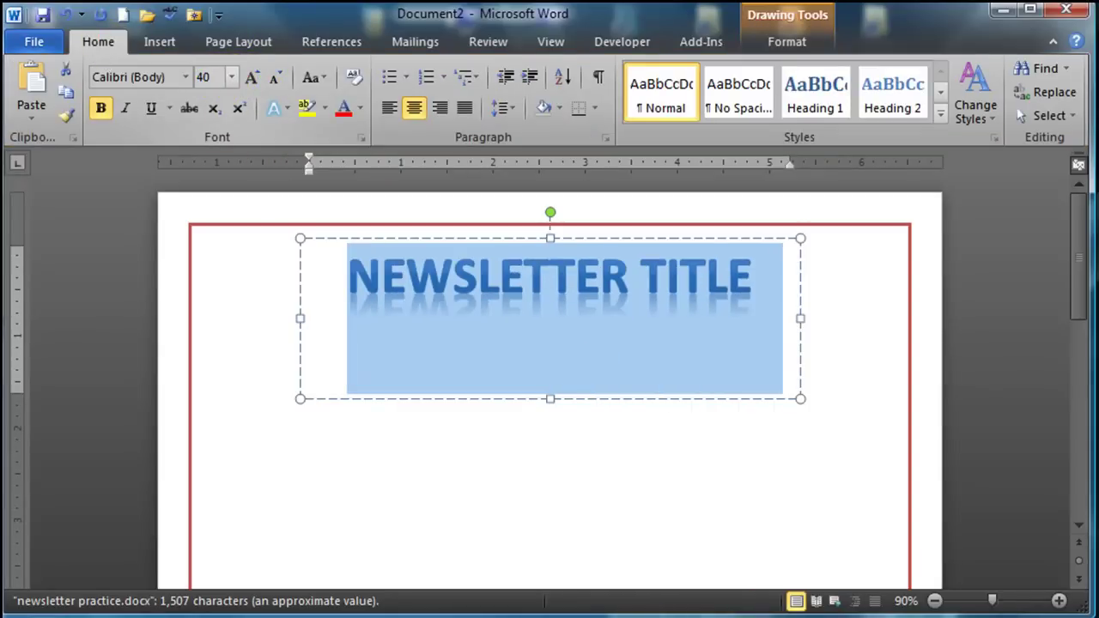
click(839, 354)
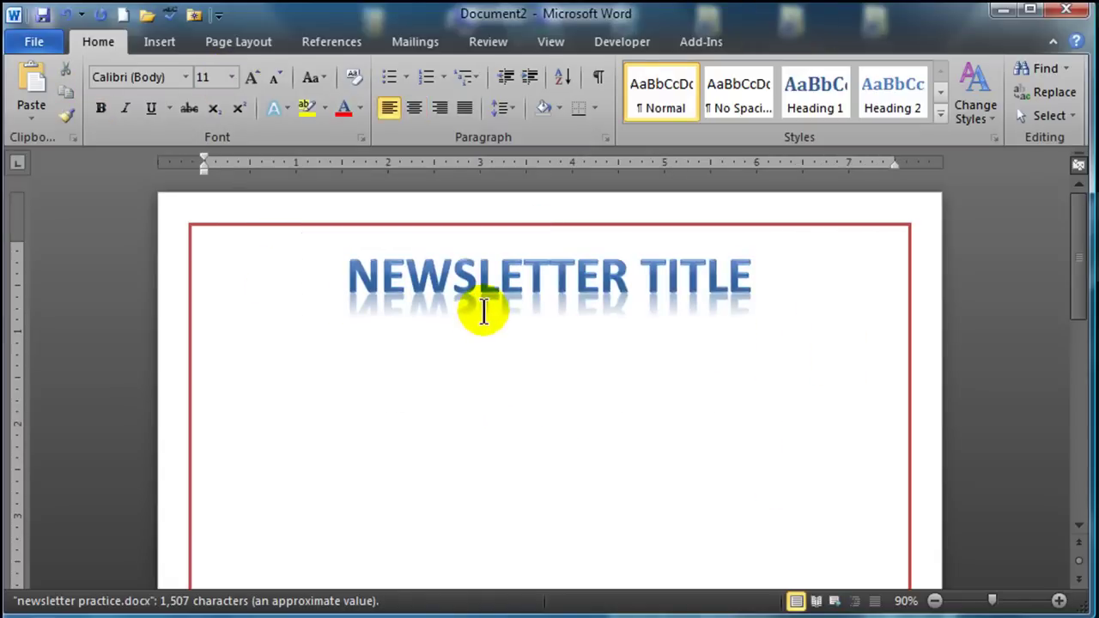
Enter the text "Date of Publication" at the left margin below the newsletter title.
click(230, 372)
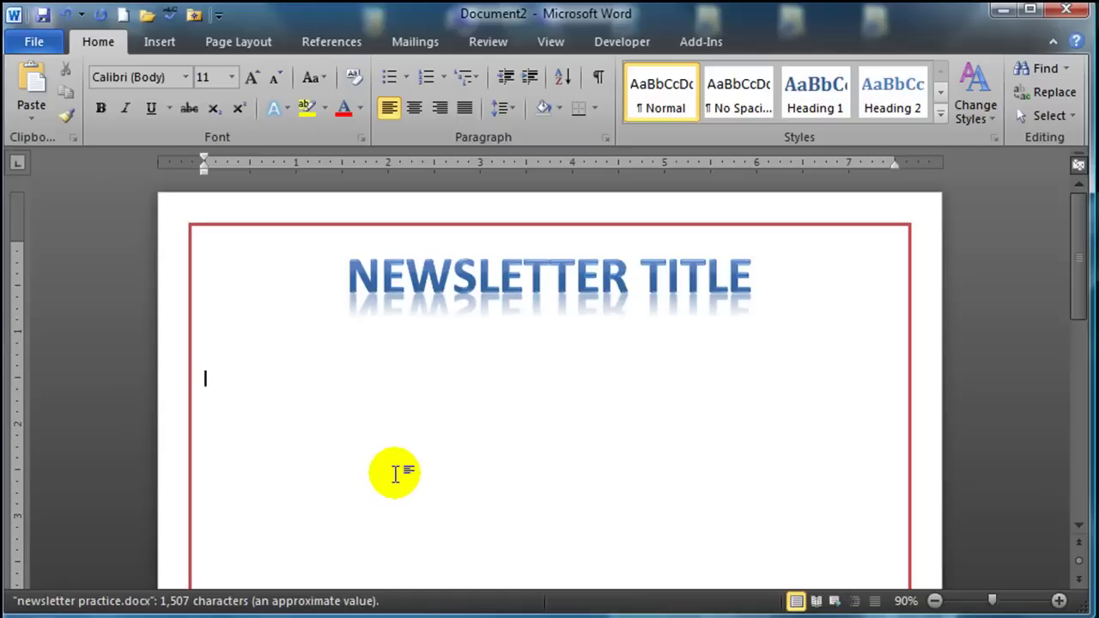
text(Date of Publ)
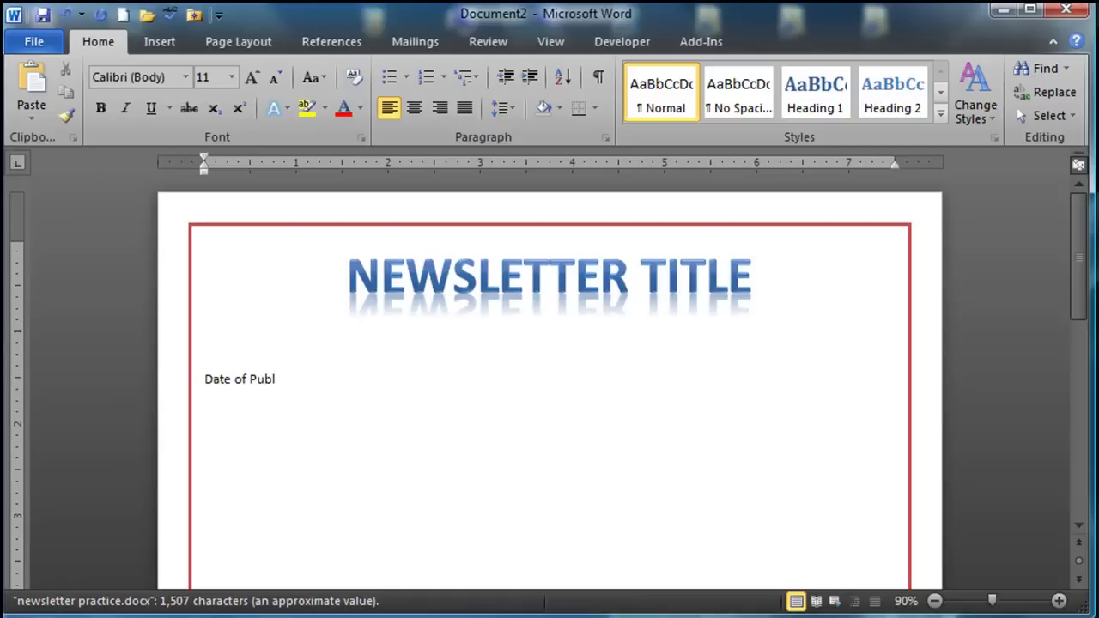
text(iscatio)
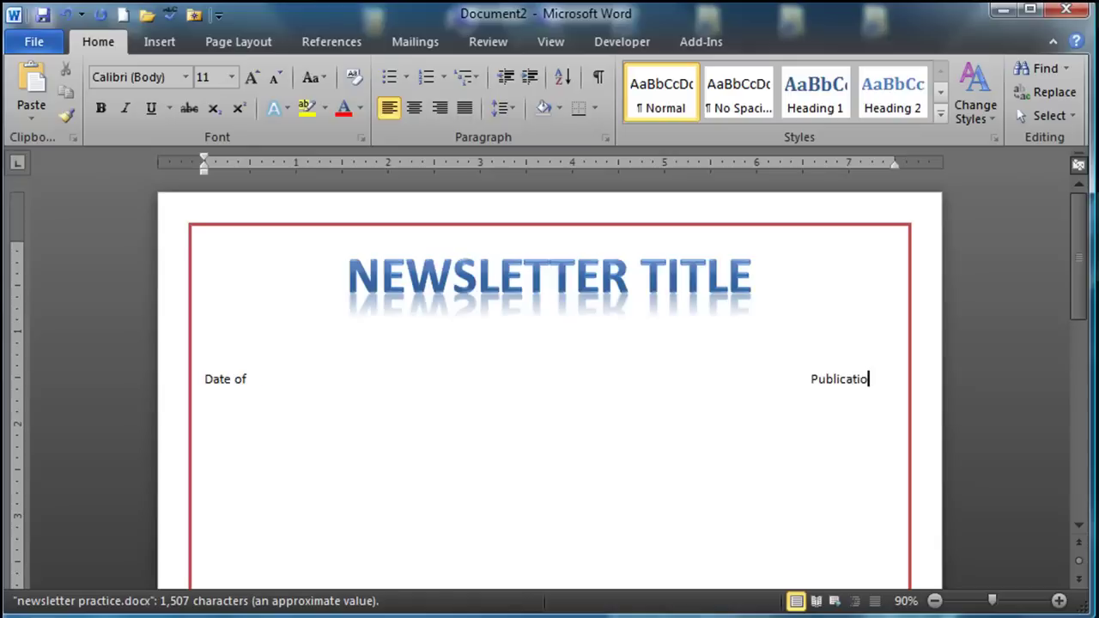
text(n)
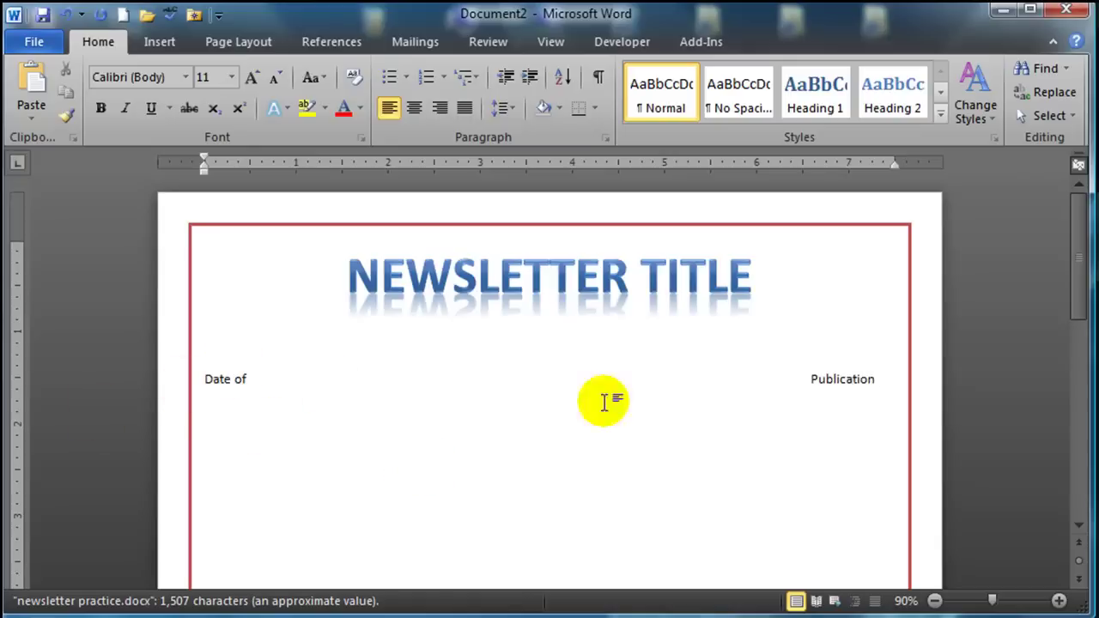
Reduce the height of the WordArt title's frame so its lower edge sits above the date line.
click(603, 297)
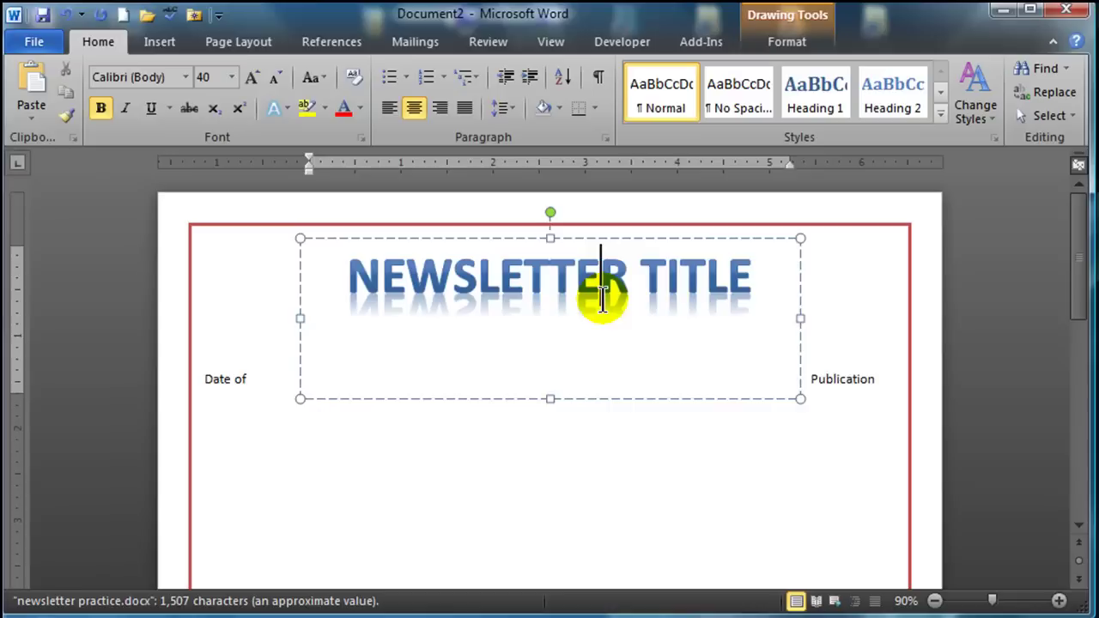
double_click(591, 287)
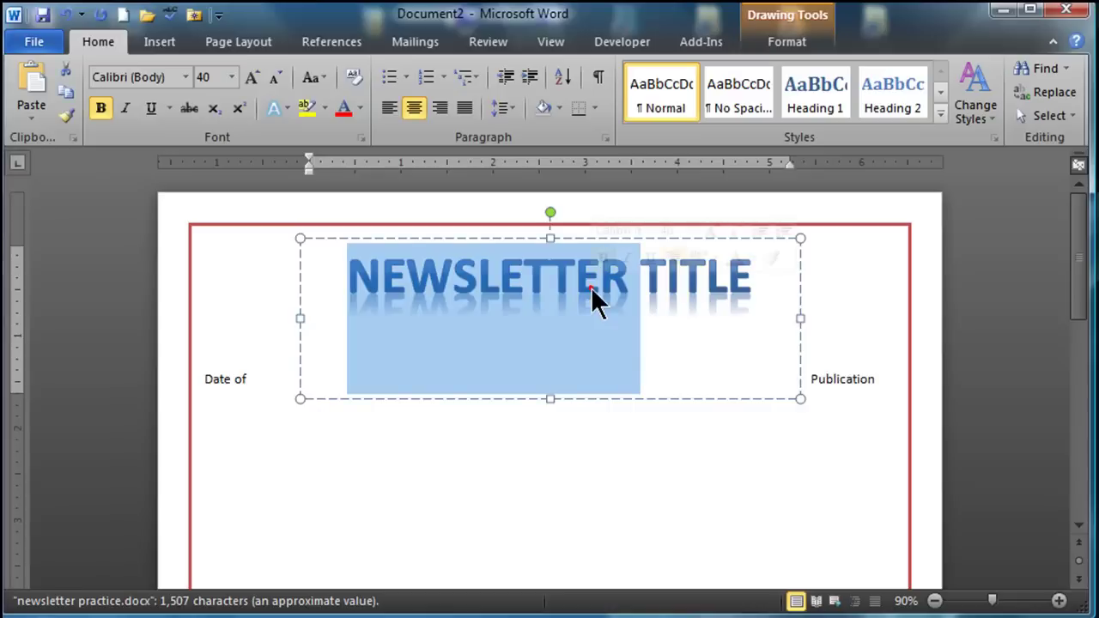
click(748, 273)
click(781, 42)
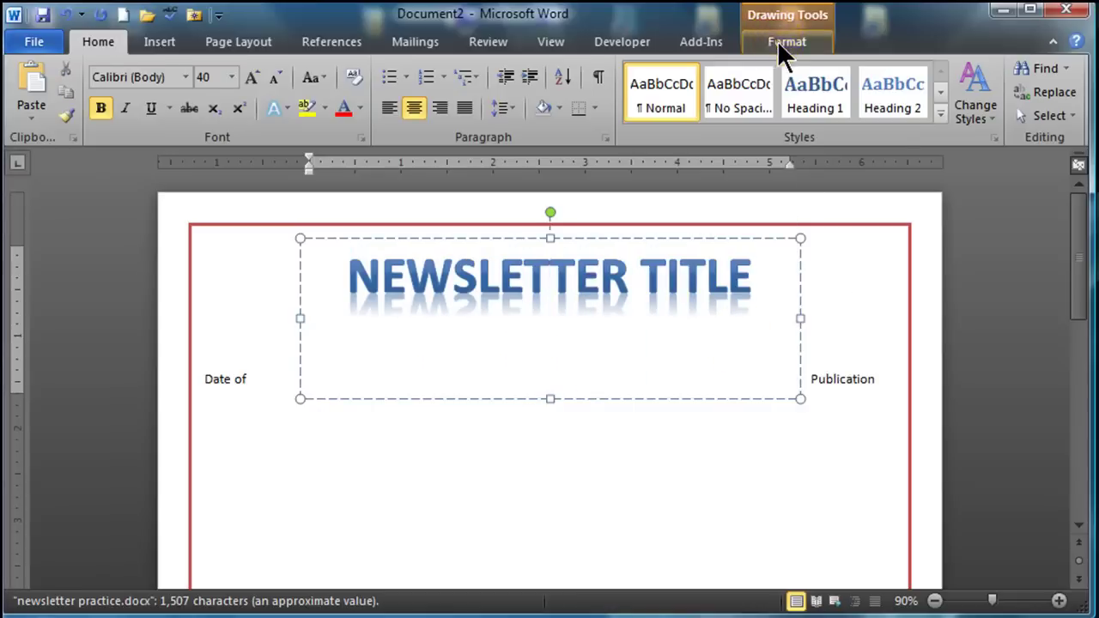
click(692, 216)
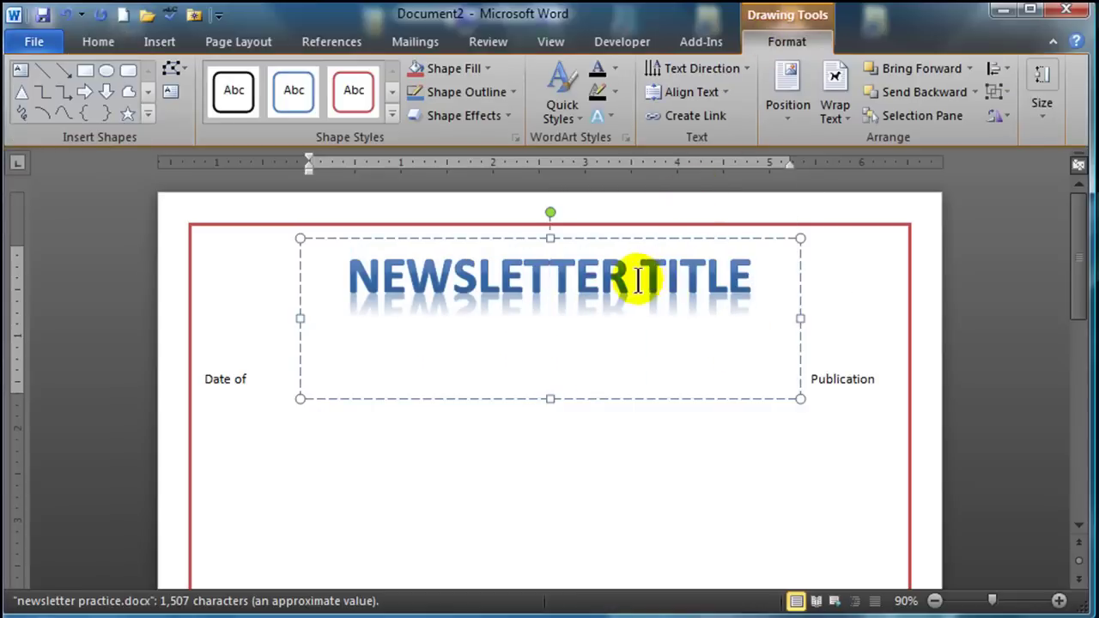
drag(549, 399, 552, 346)
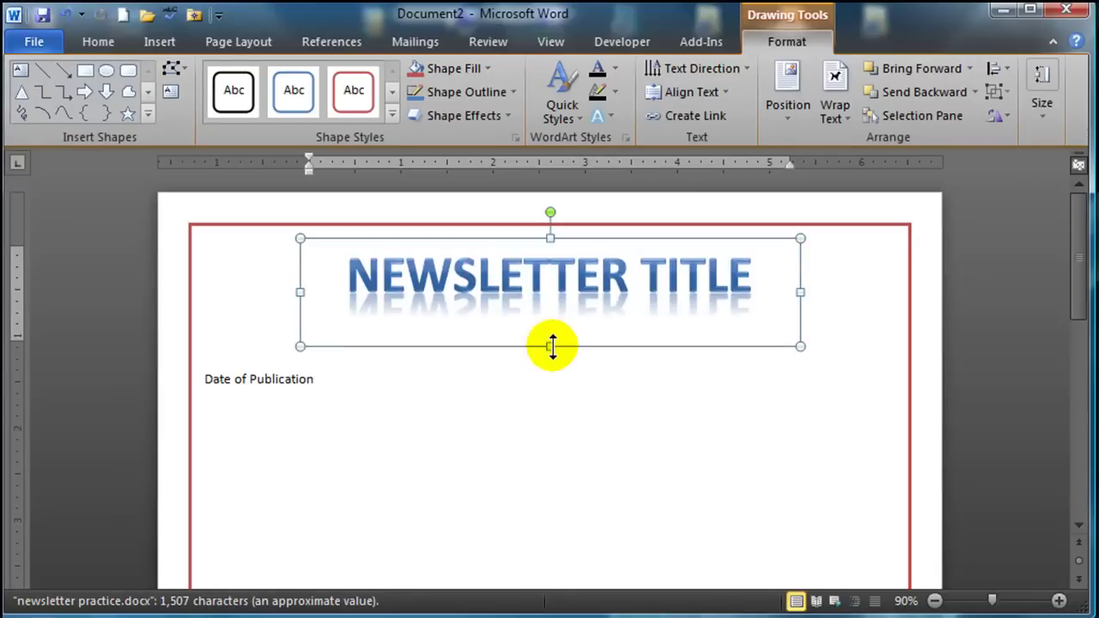
Add a right tab stop at the right margin for the "Date of Publication" line.
click(337, 381)
click(240, 378)
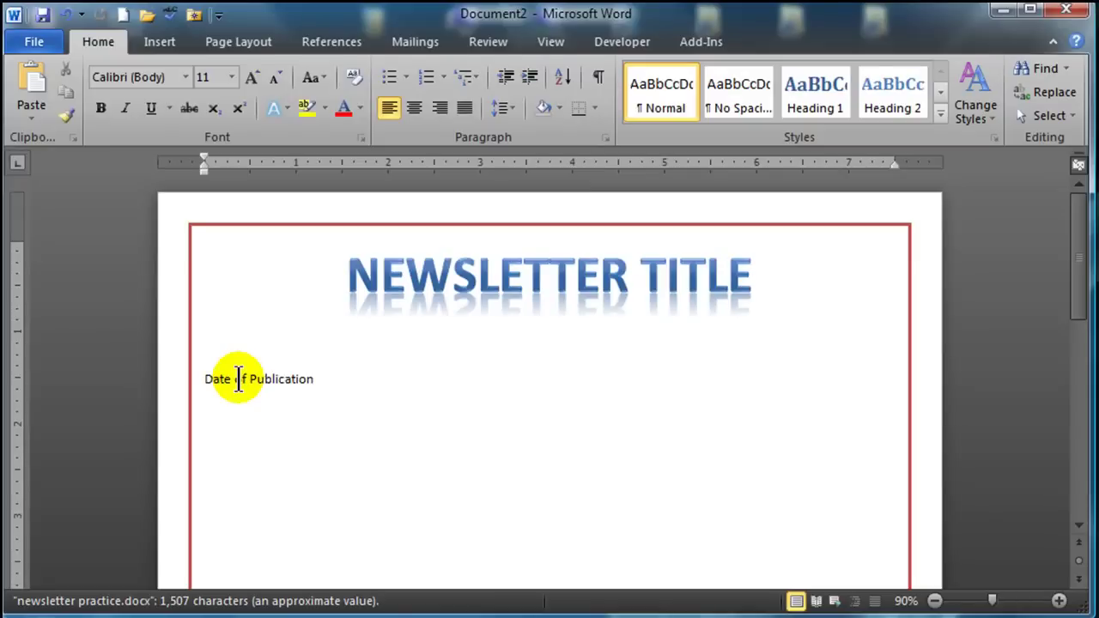
click(322, 380)
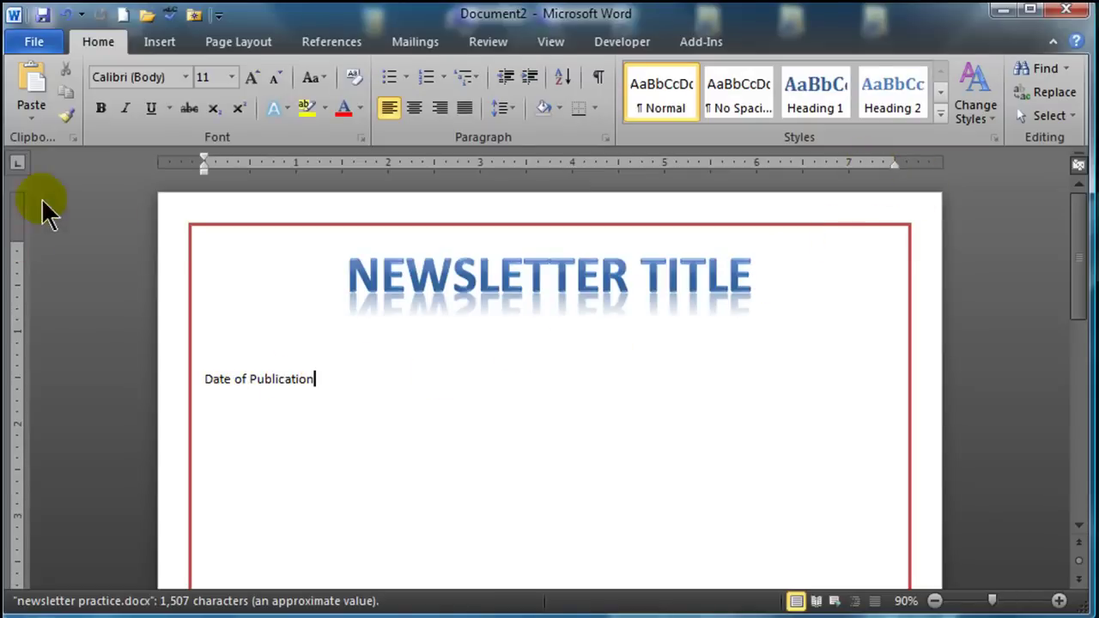
click(17, 164)
click(19, 165)
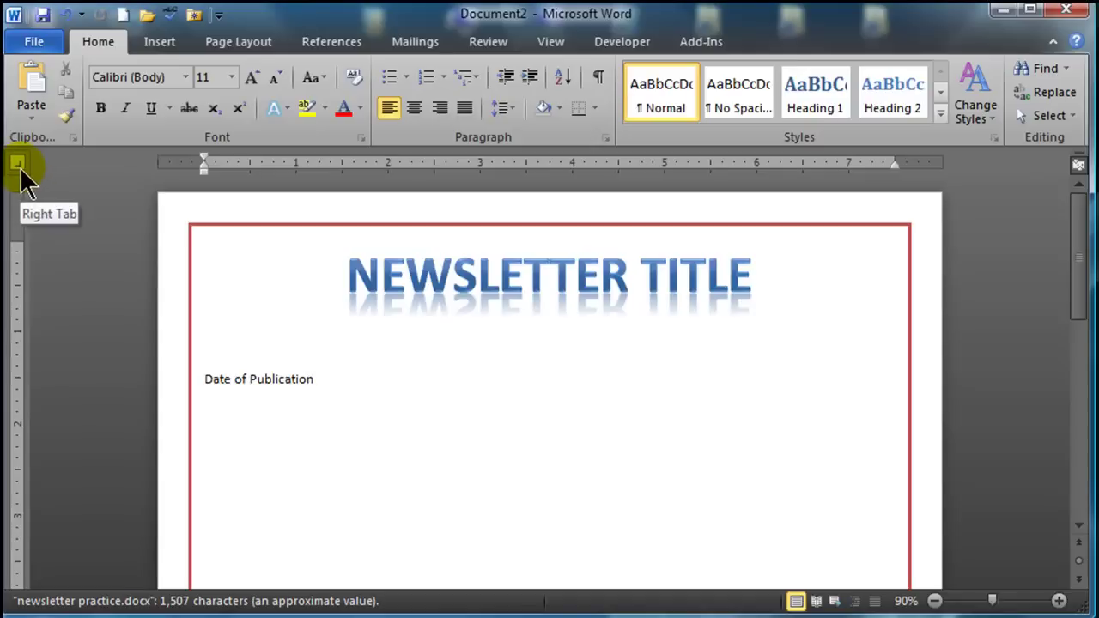
drag(848, 165, 892, 164)
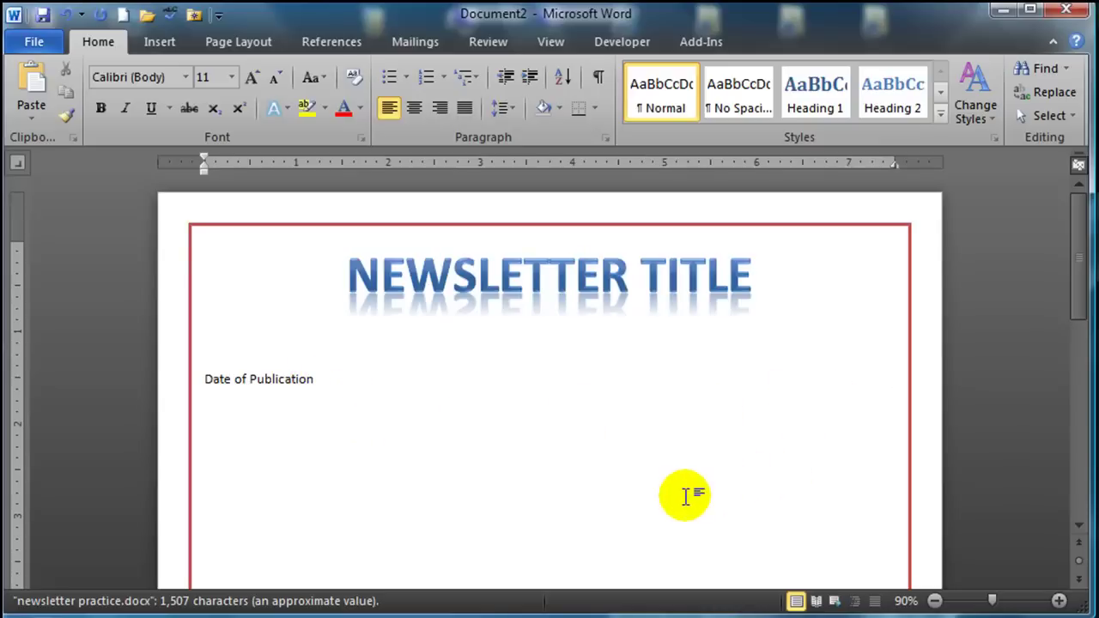
Enter "Volume Nu, Issues Nu" at the right tab stop on the date line.
text(Volume Nu)
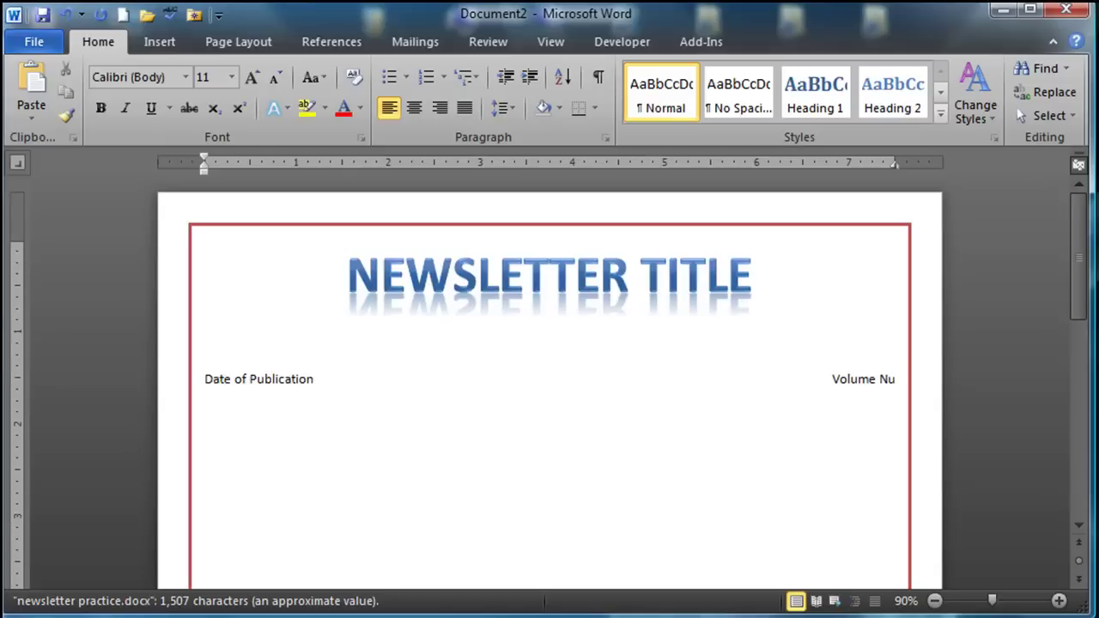
text(, Issue)
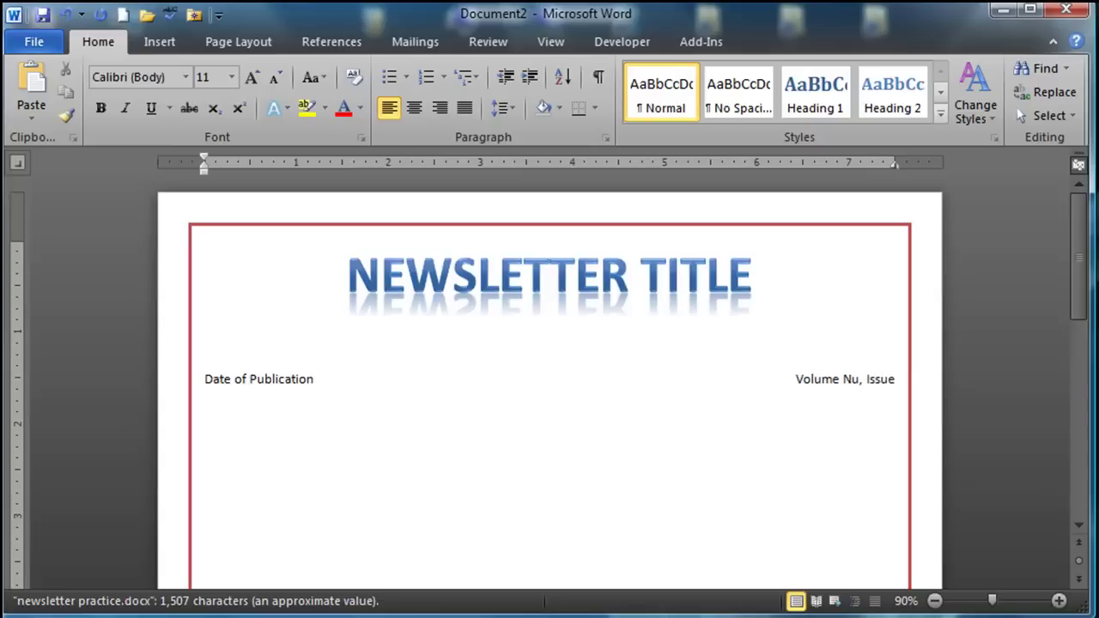
text(s Nu)
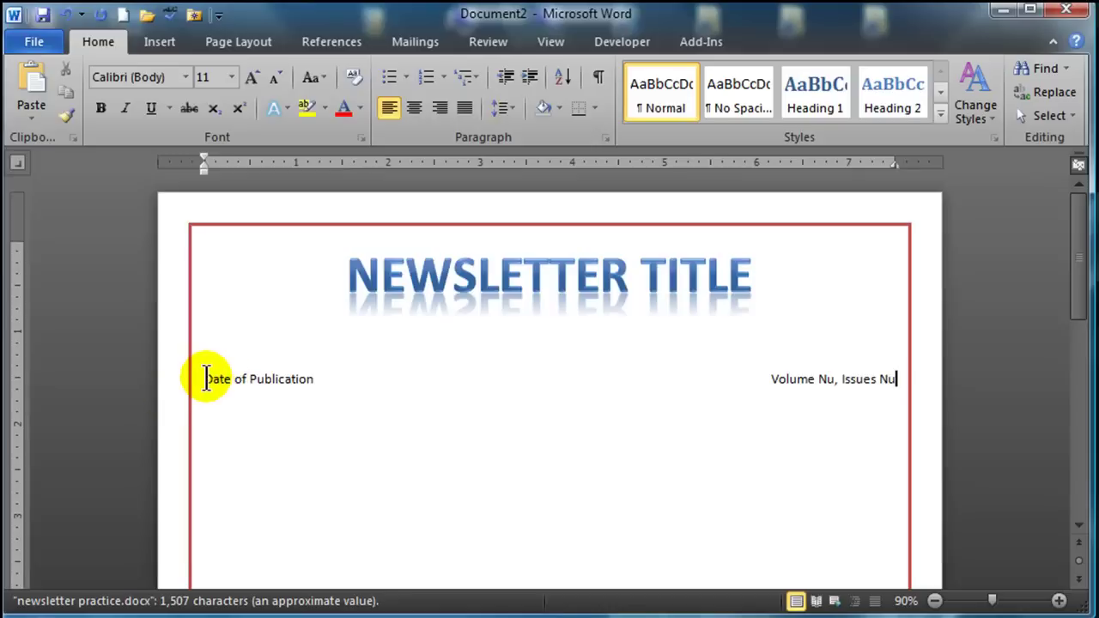
Set the paragraph border line for the whole date line to 2 ¼ pt wide in a light blue theme color.
drag(206, 379, 894, 380)
click(348, 385)
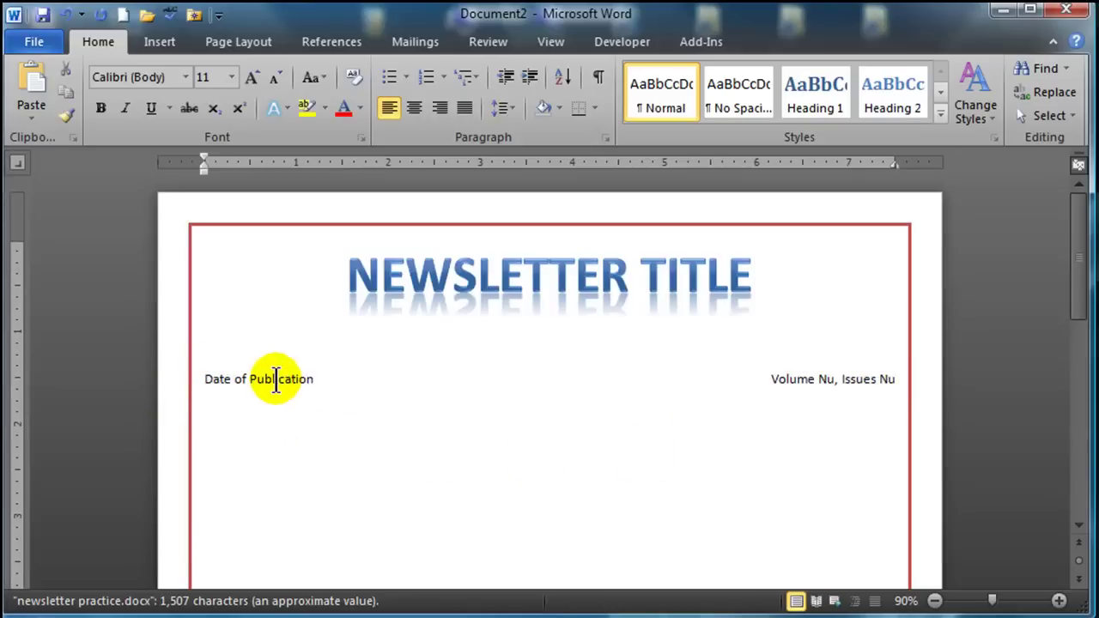
triple_click(274, 378)
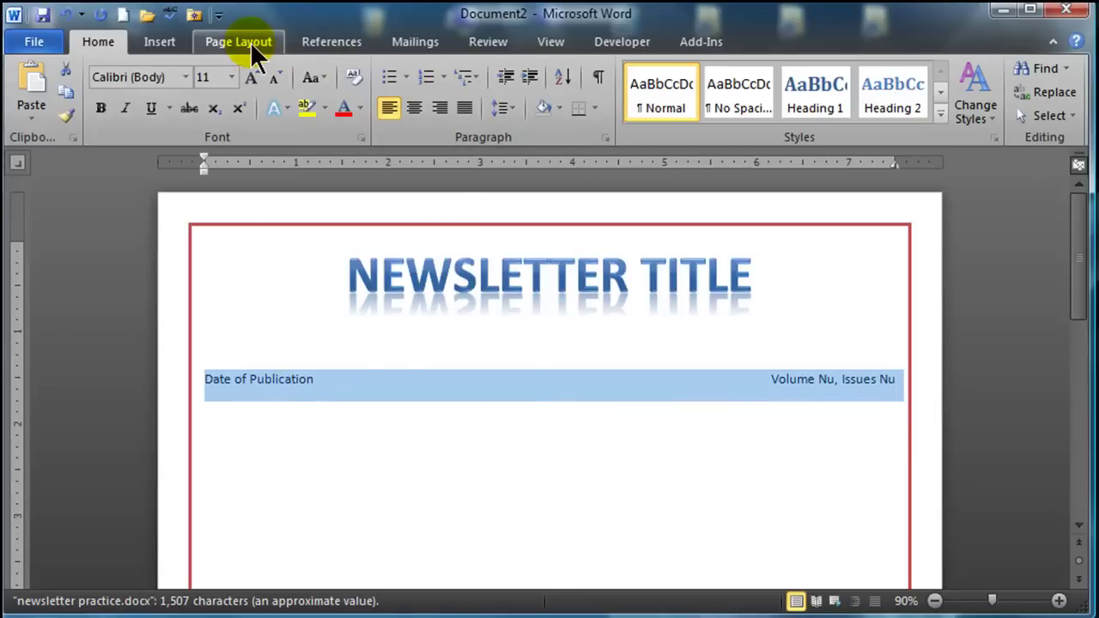
click(595, 108)
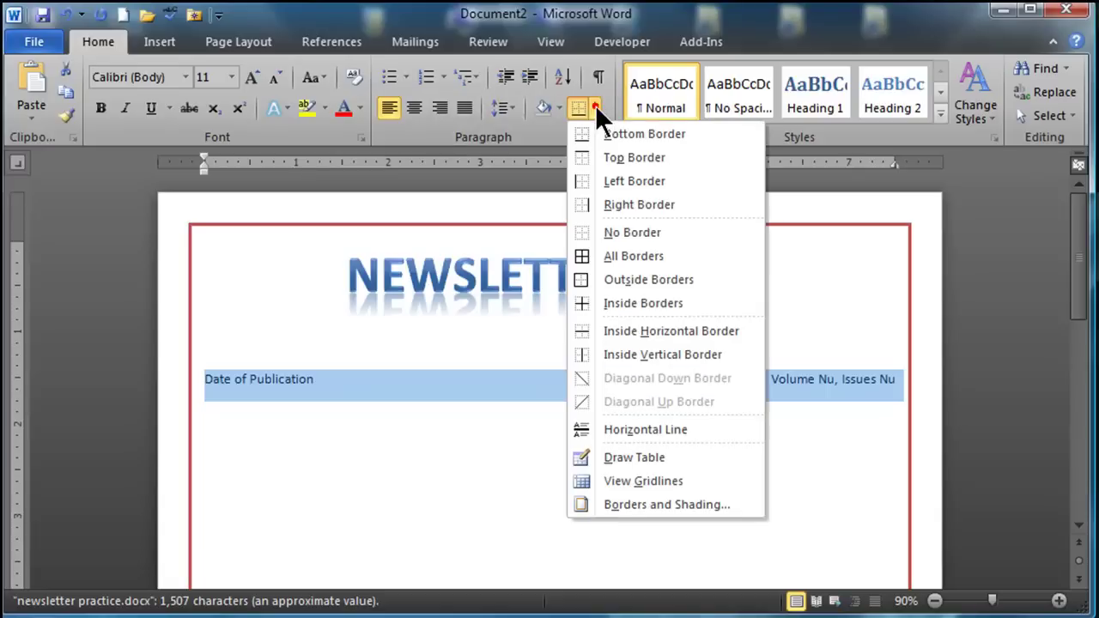
click(625, 506)
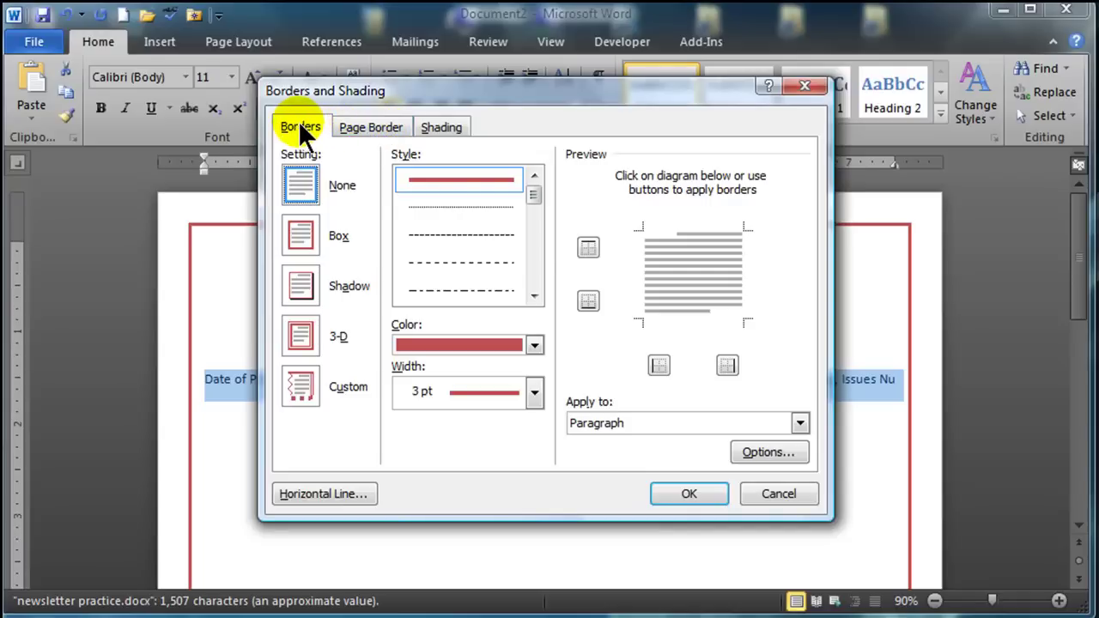
click(533, 391)
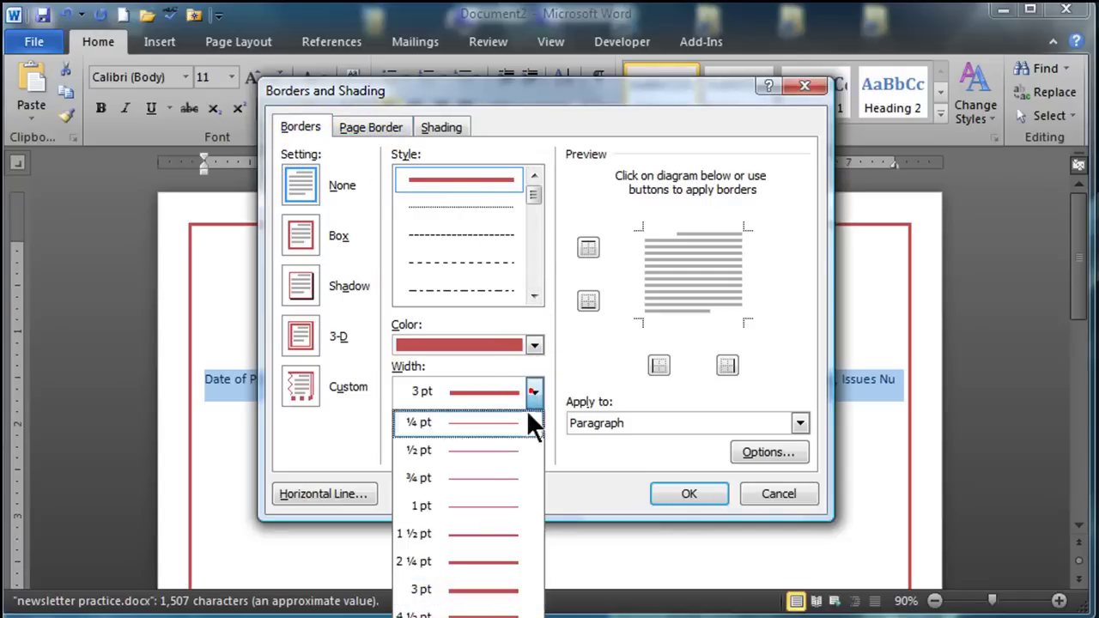
click(490, 563)
click(533, 344)
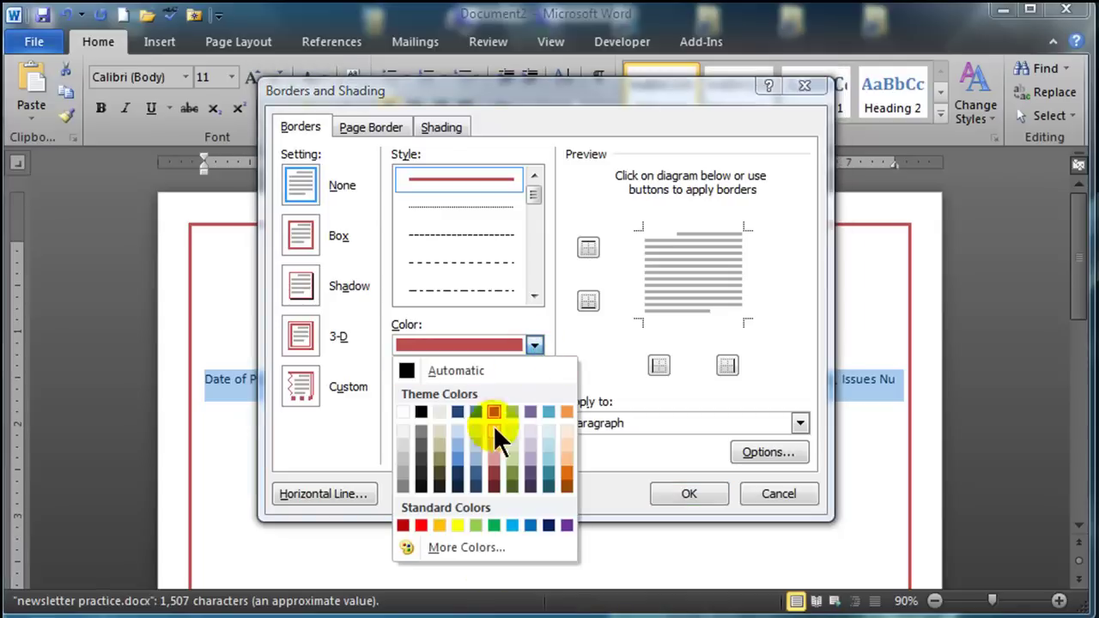
click(475, 445)
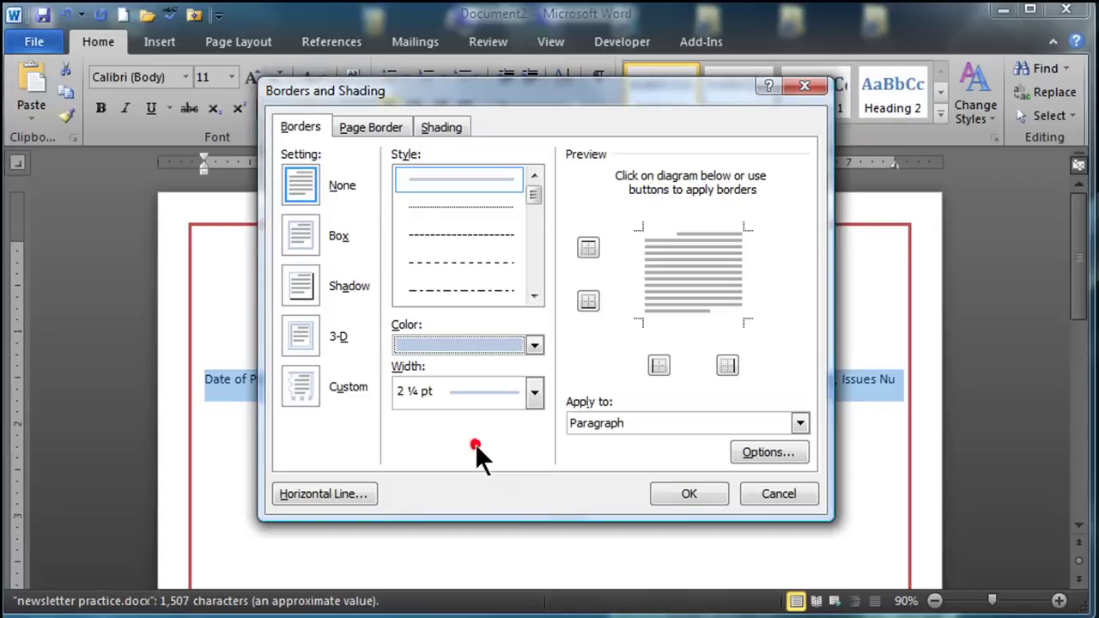
Apply the border only along the bottom of the date line paragraph.
click(689, 330)
click(686, 317)
click(688, 317)
click(687, 318)
click(587, 302)
click(585, 304)
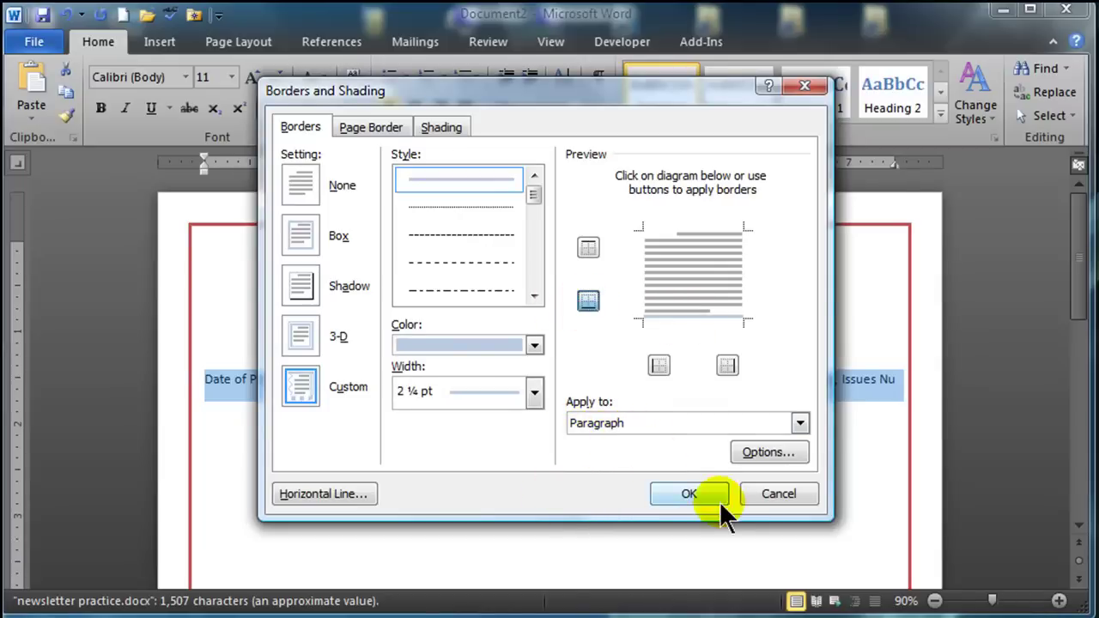
click(689, 493)
click(639, 455)
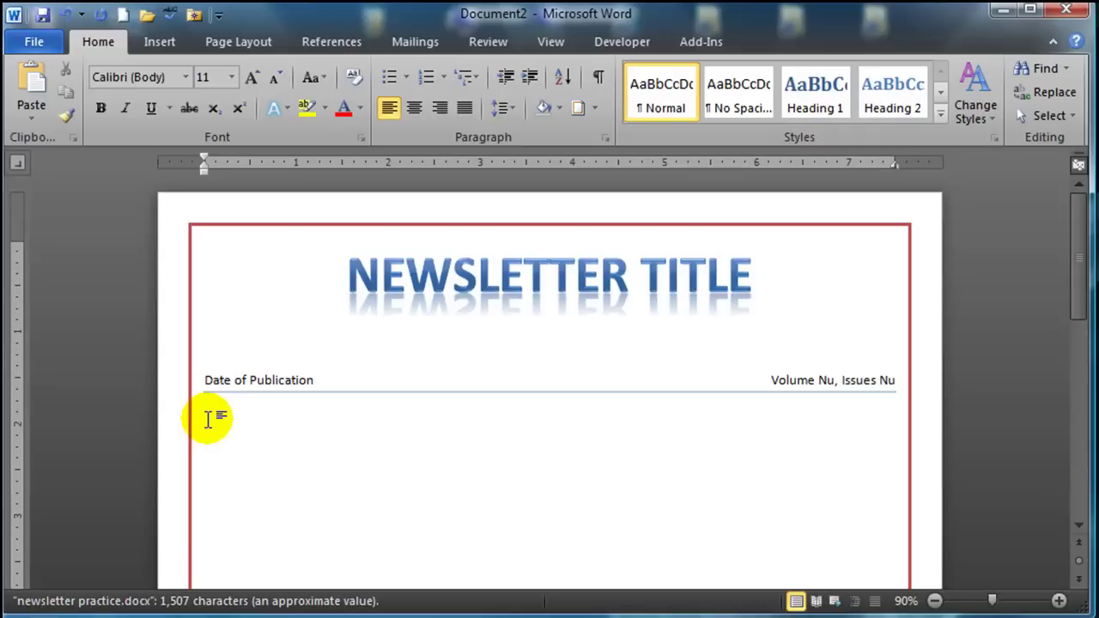
Generate sample body text below the date line with =rand(4,7).
click(207, 418)
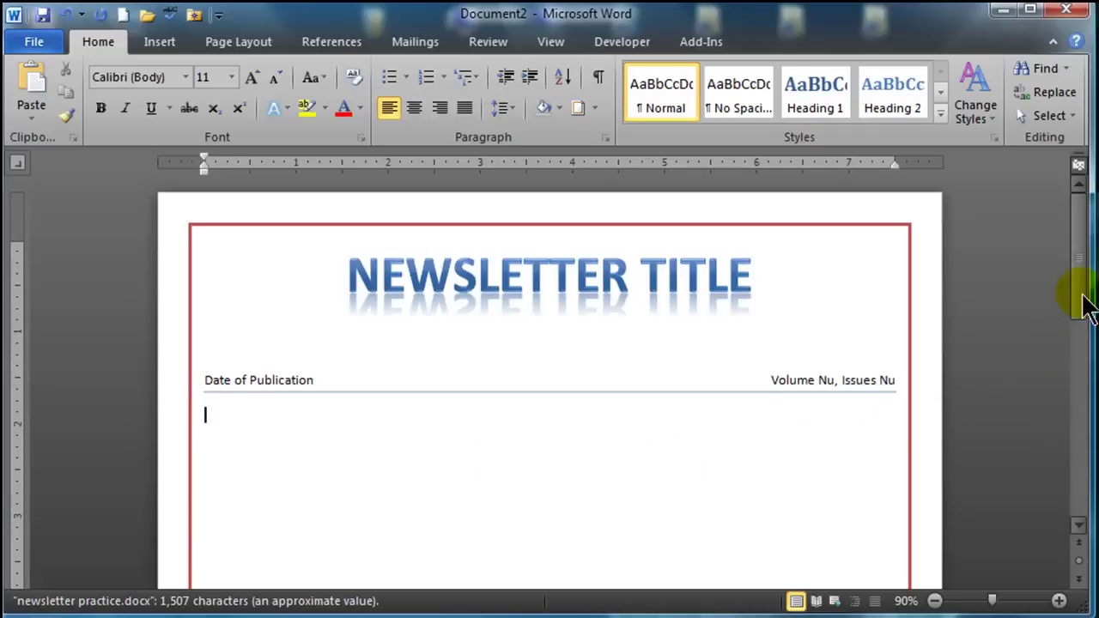
drag(1083, 305, 1074, 329)
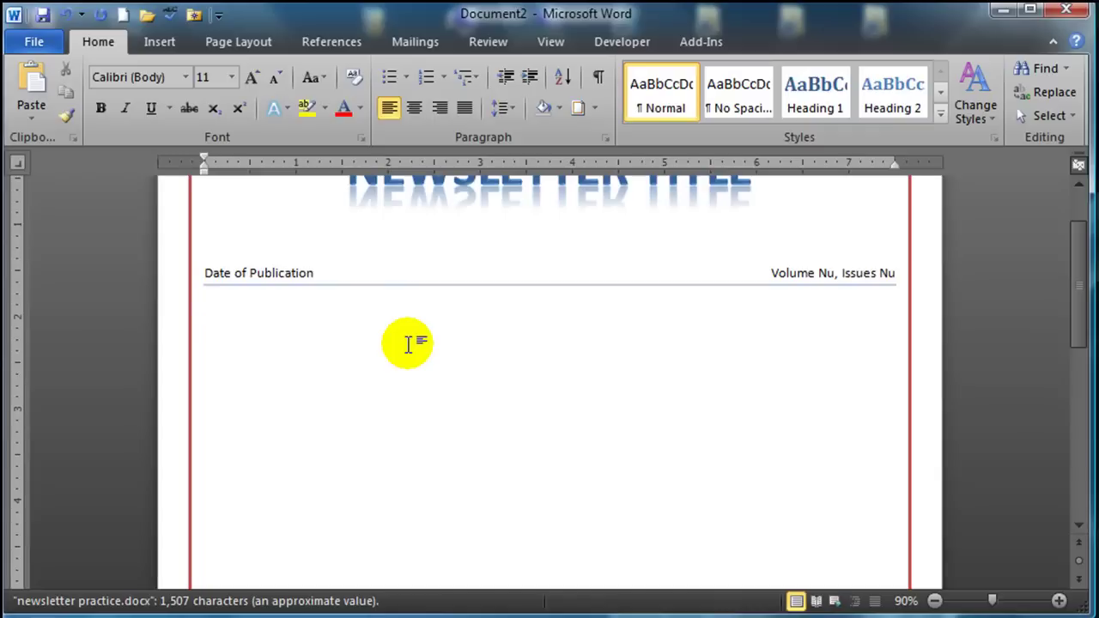
text(=rand(4,7)
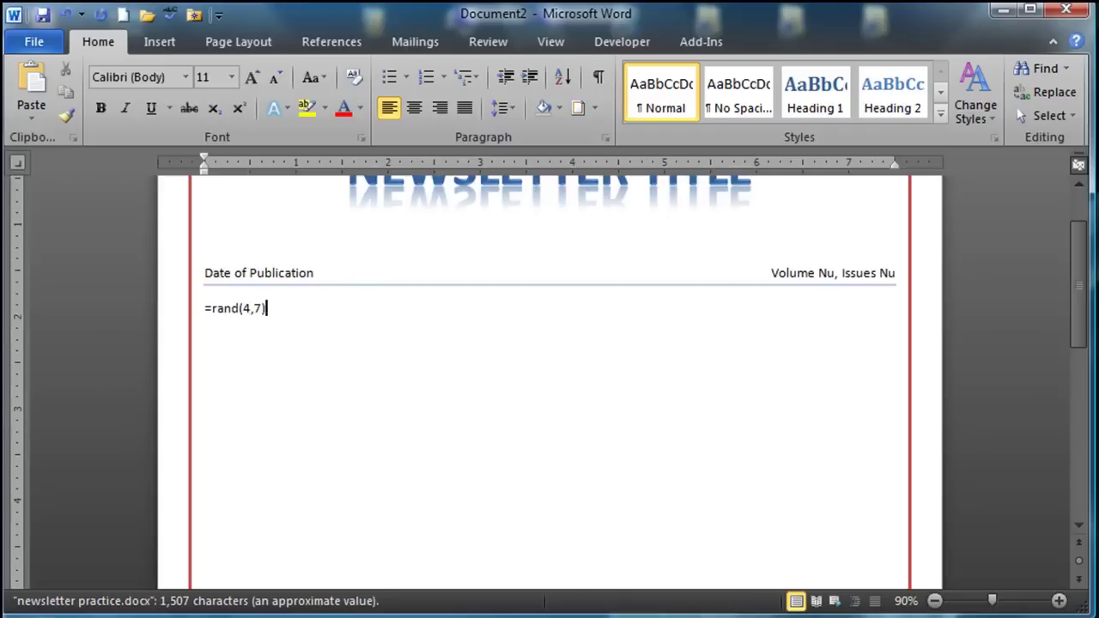
key(Return)
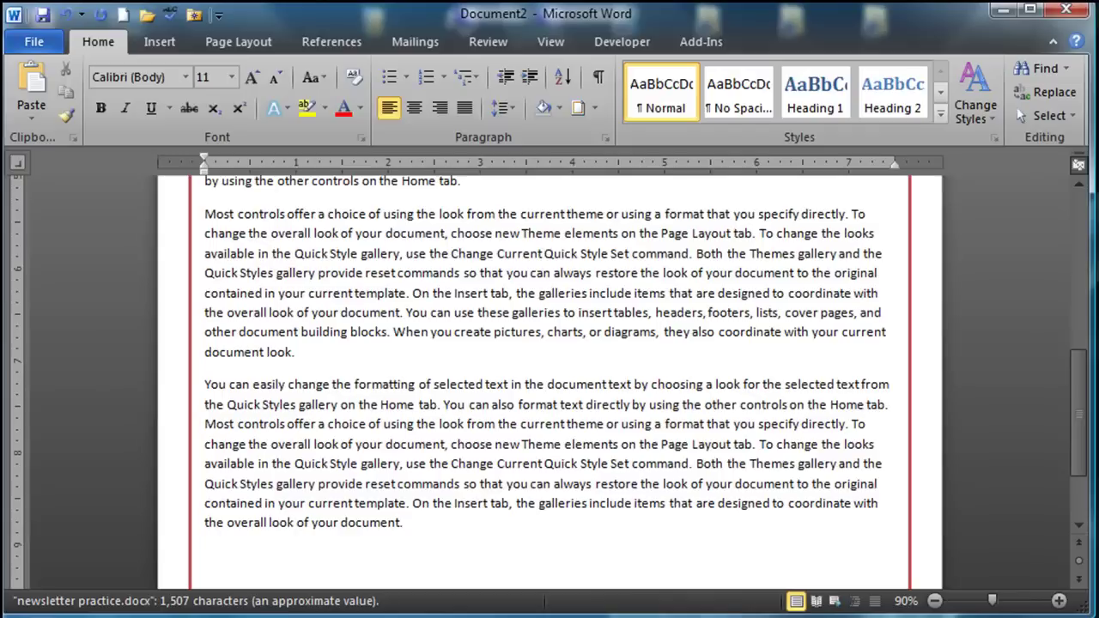
Turn the first letter "O" of the first body paragraph into a drop cap with the Dropped style.
drag(1077, 382, 1028, 265)
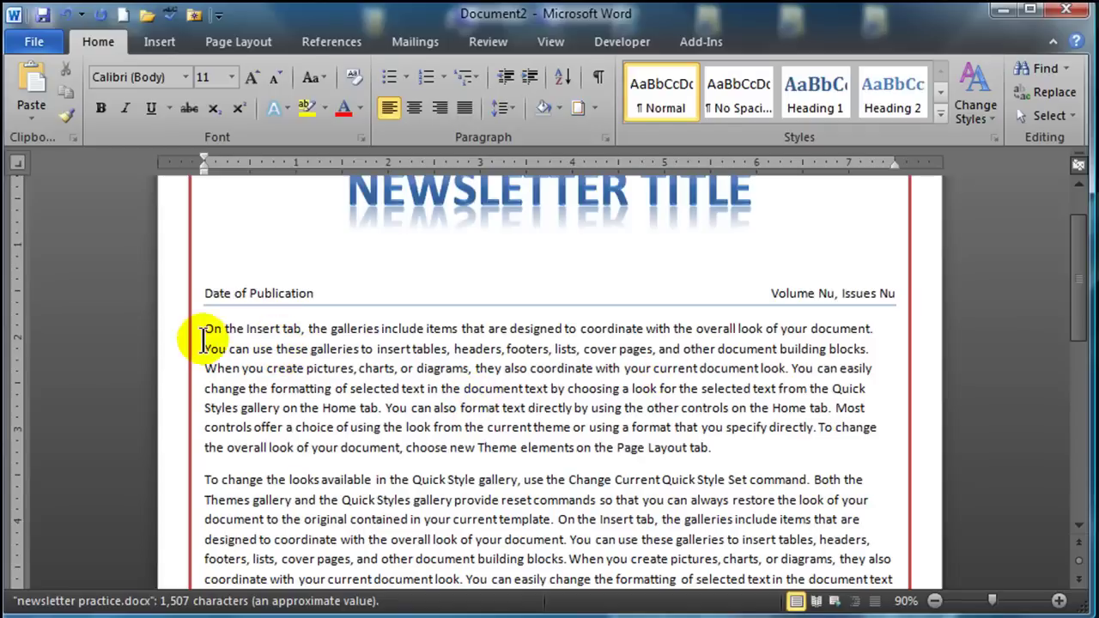
drag(204, 329, 215, 329)
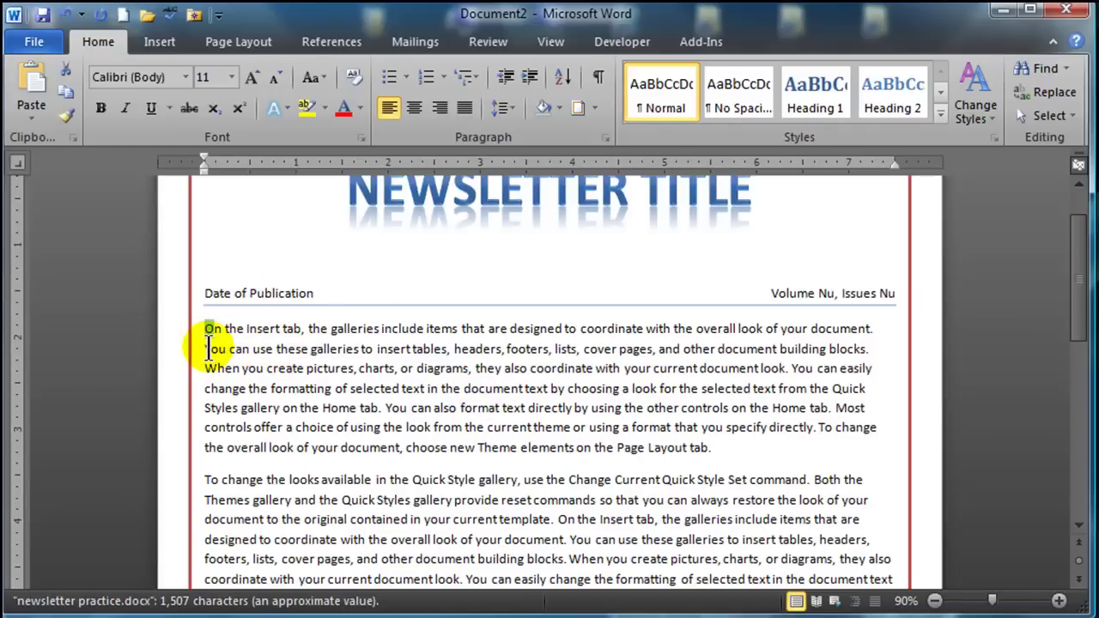
click(162, 42)
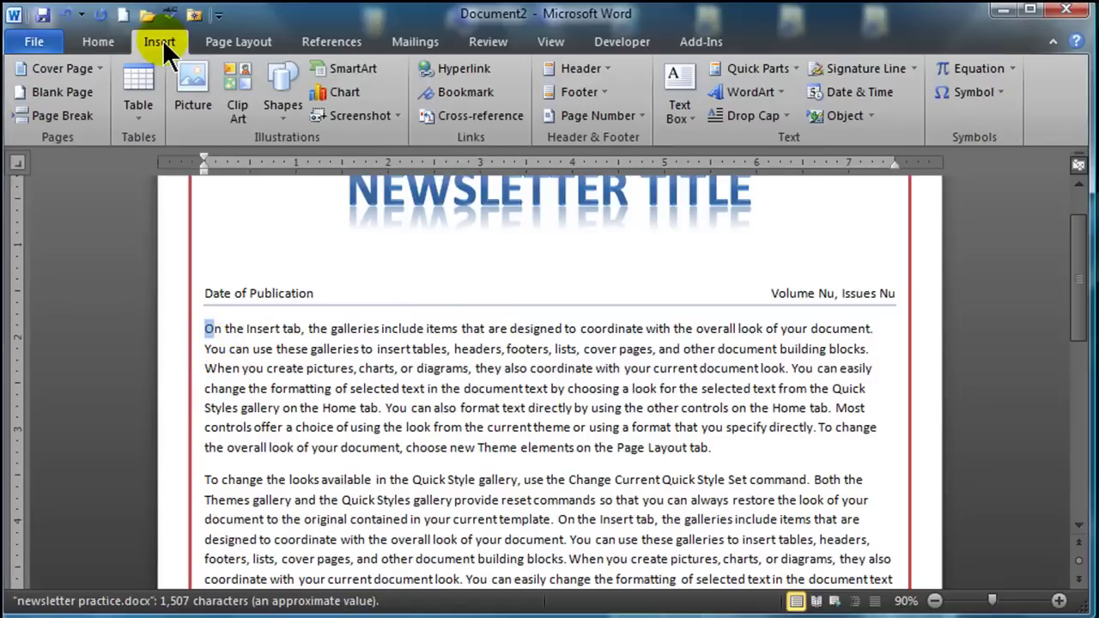
click(754, 115)
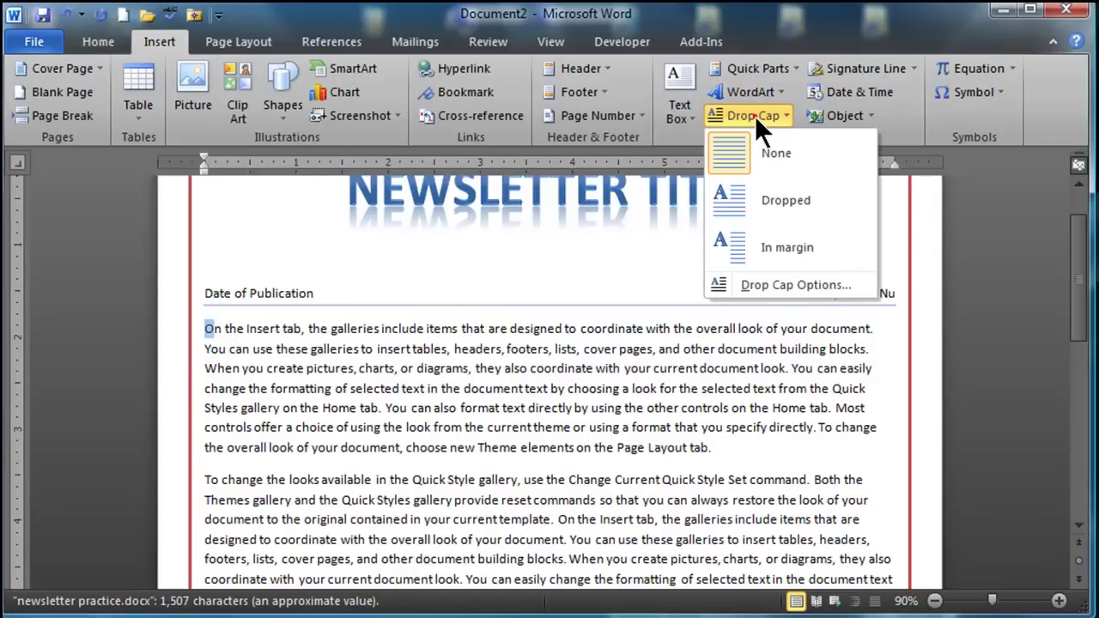
click(745, 204)
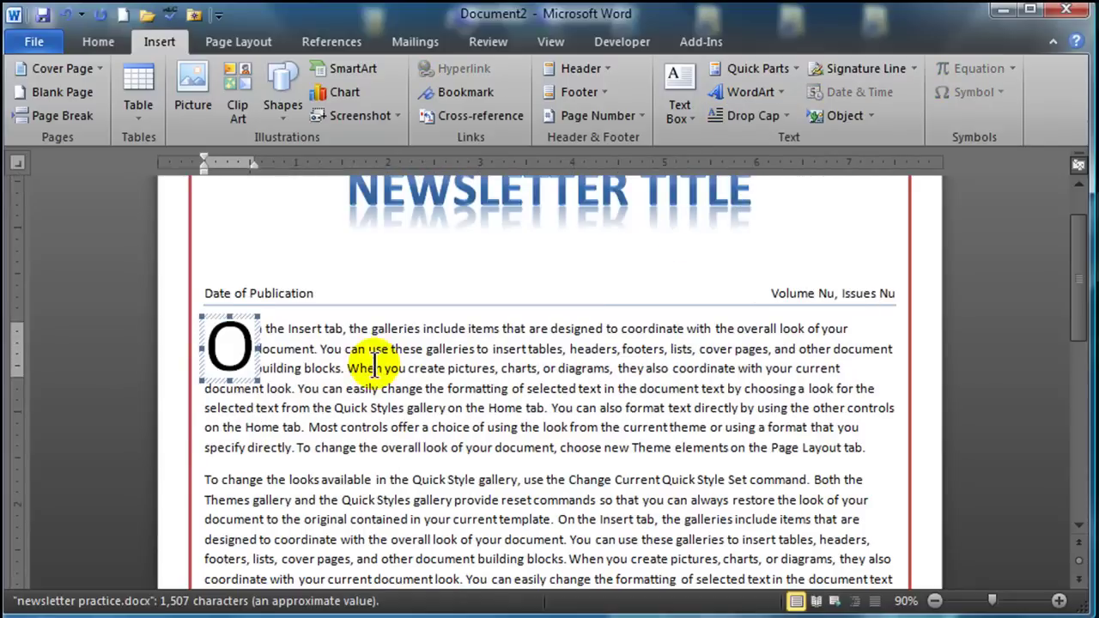
click(300, 348)
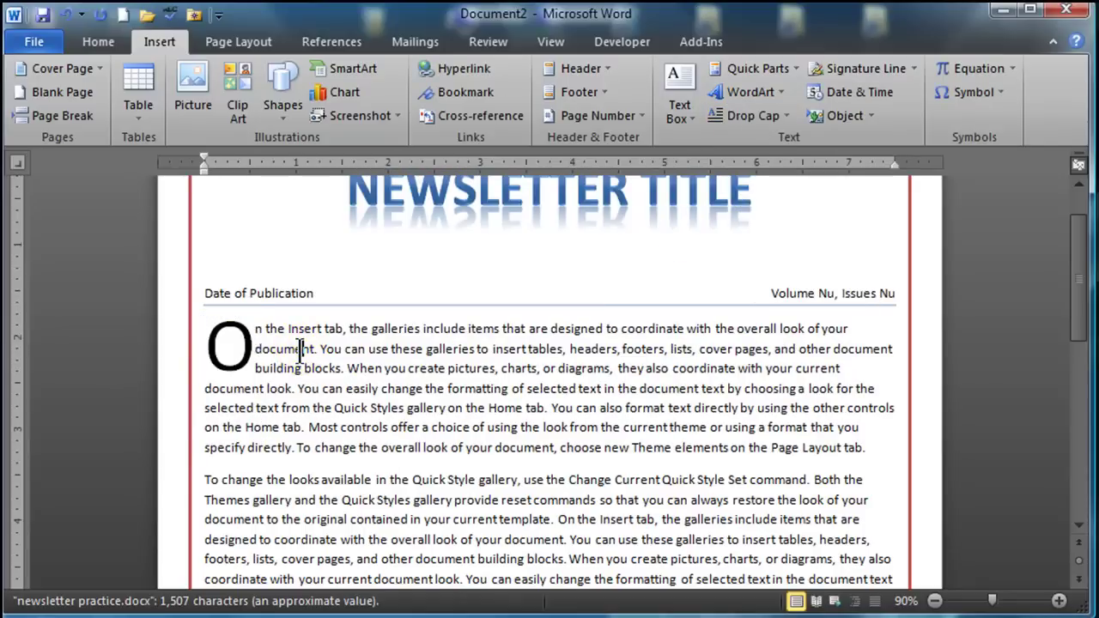
Try bold formatting on the drop cap letter "O" and switch it off again.
click(231, 356)
click(233, 378)
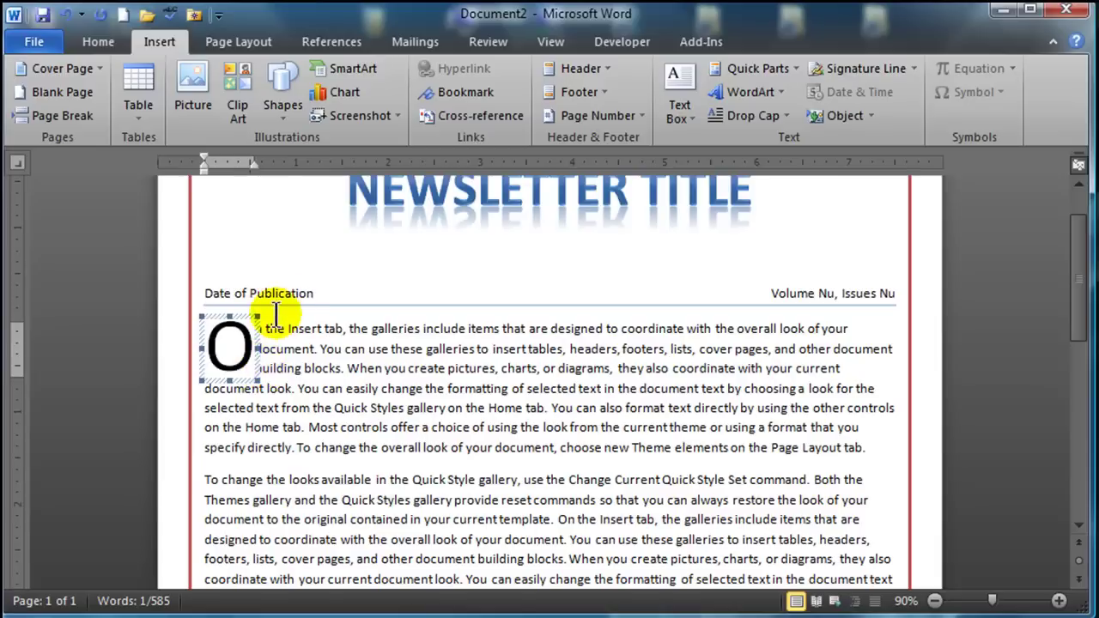
key(ctrl+b)
key(ctrl+b)
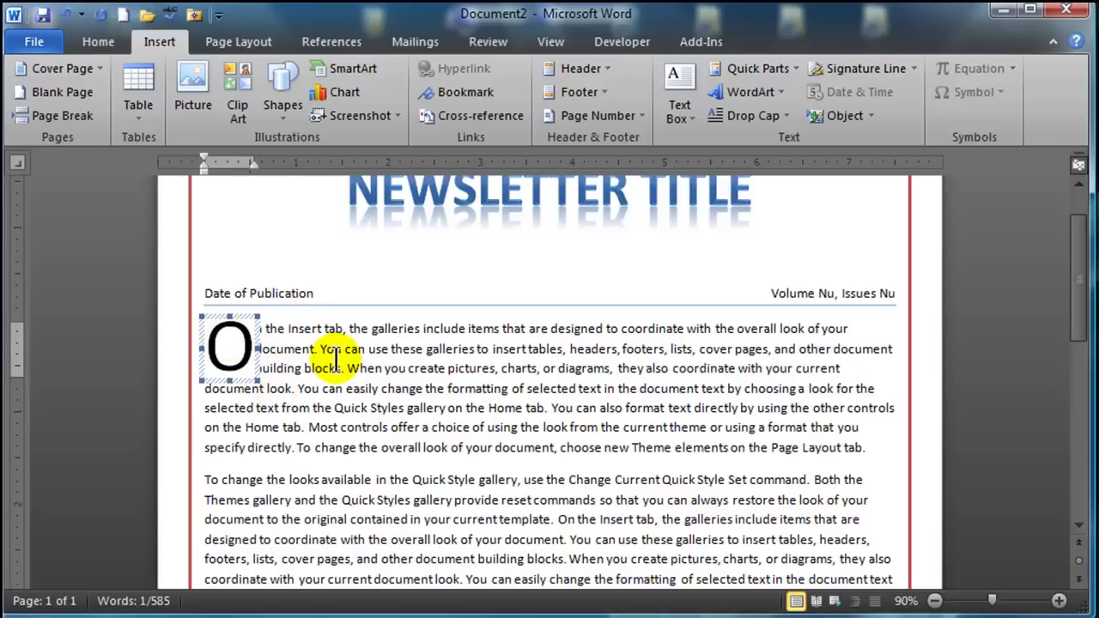
click(513, 378)
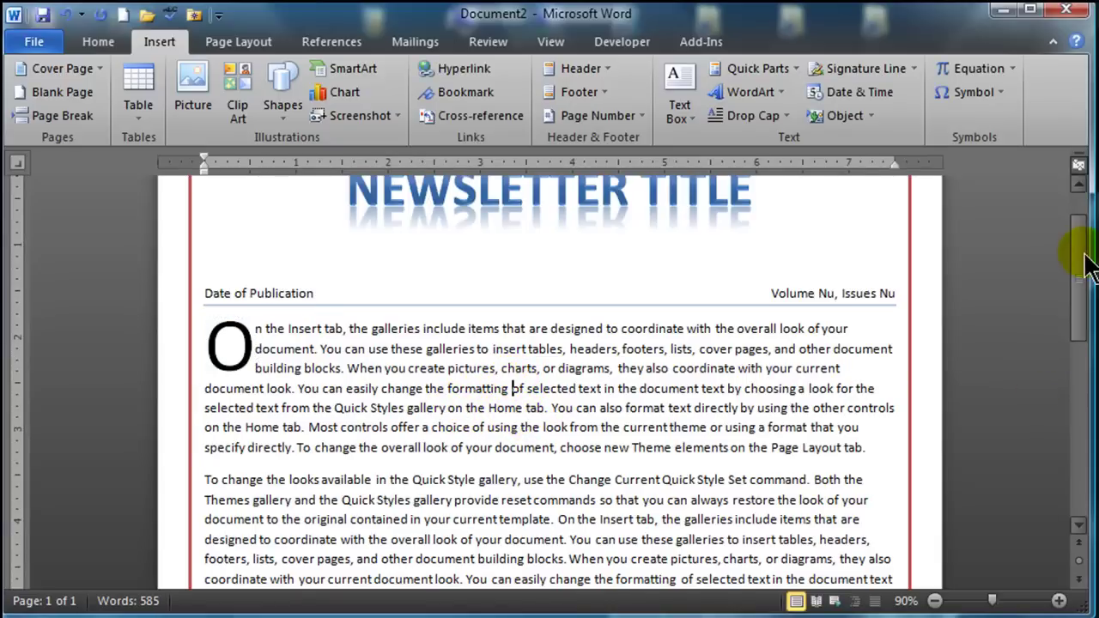
Try selecting the whole body text, including the drop cap, to format it in columns.
mouse_move(1086, 264)
mouse_down()
mouse_move(1084, 466)
mouse_move(1079, 233)
mouse_move(1090, 420)
mouse_move(1082, 241)
mouse_move(1084, 300)
mouse_move(1086, 279)
mouse_up()
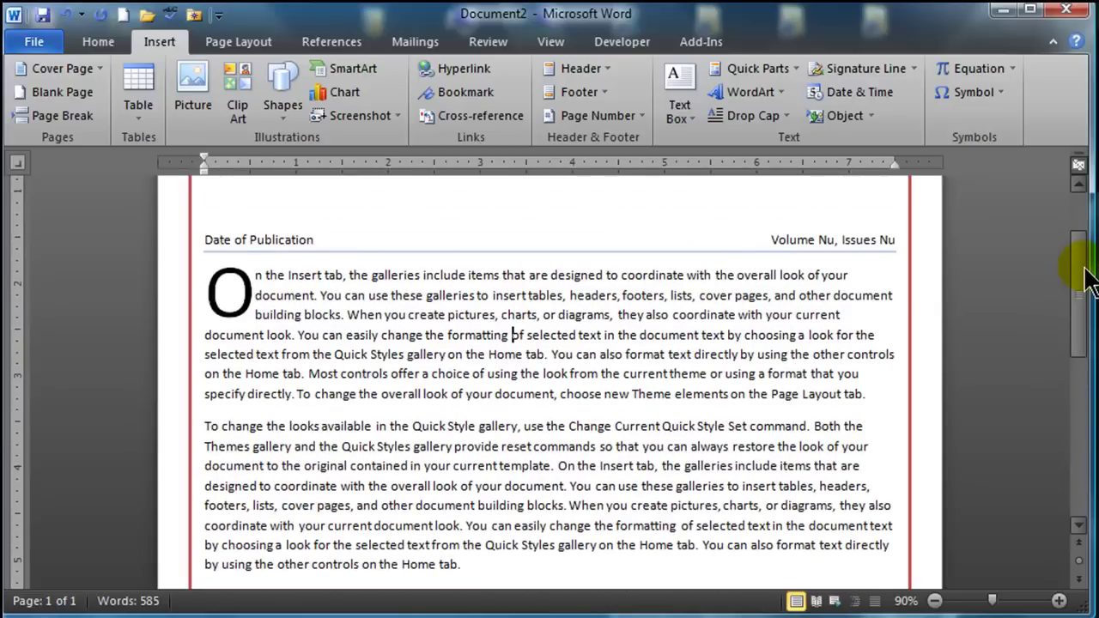
click(935, 601)
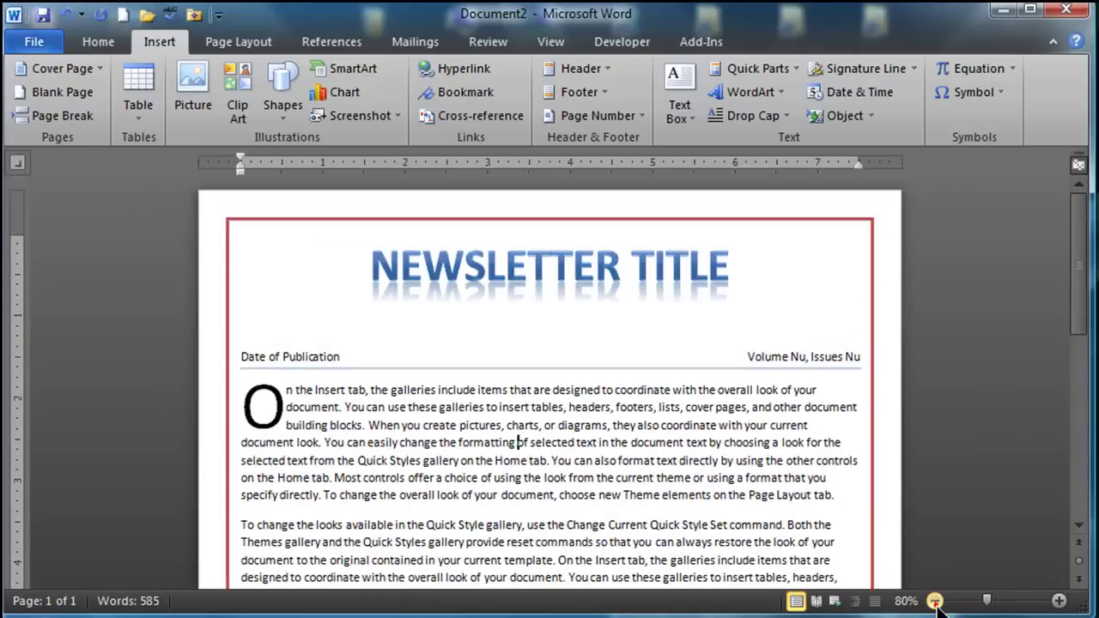
click(934, 601)
click(934, 601)
click(934, 601)
click(934, 601)
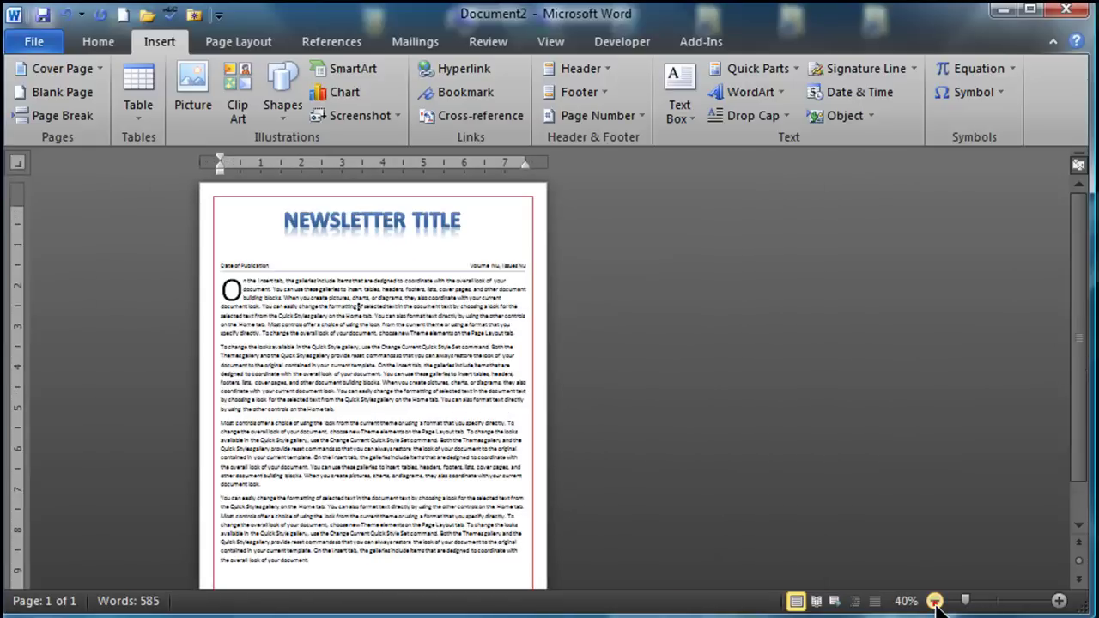
click(934, 601)
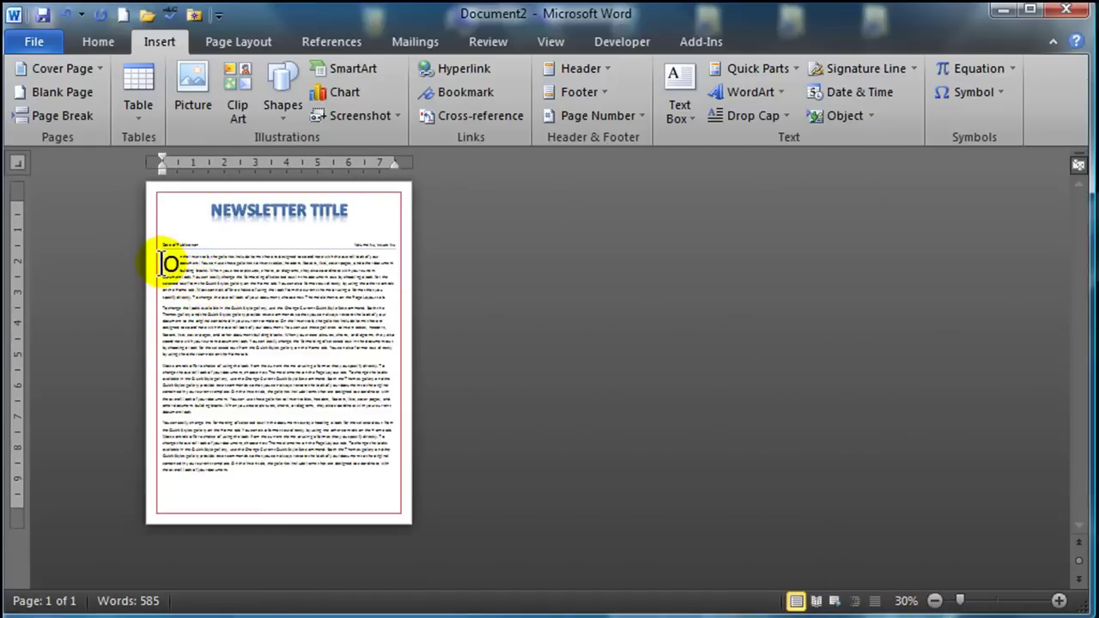
drag(160, 262, 318, 466)
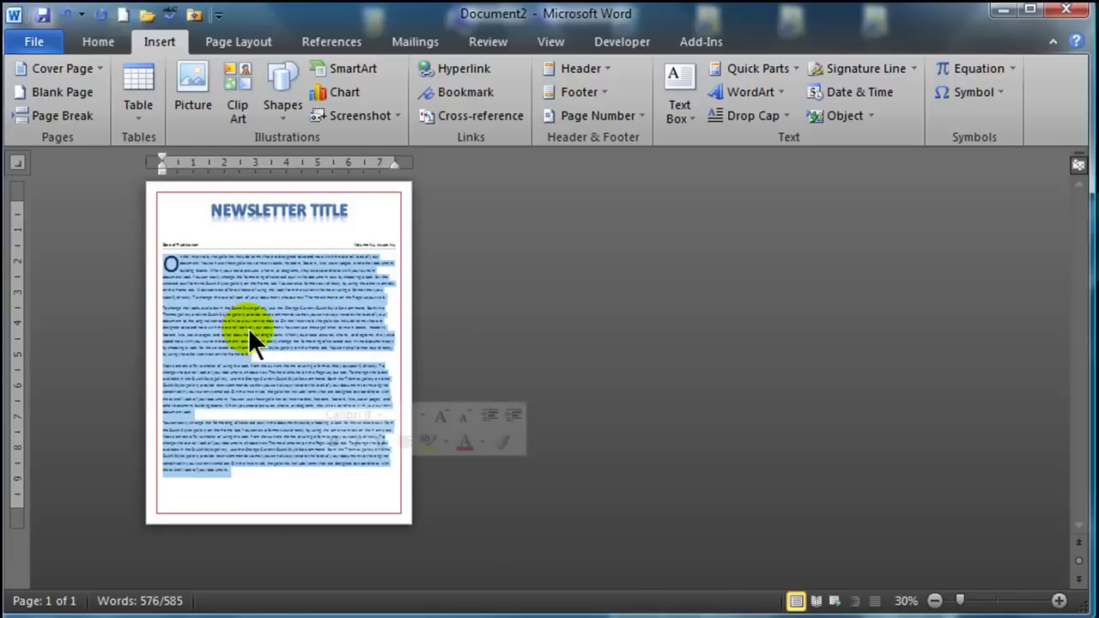
click(230, 44)
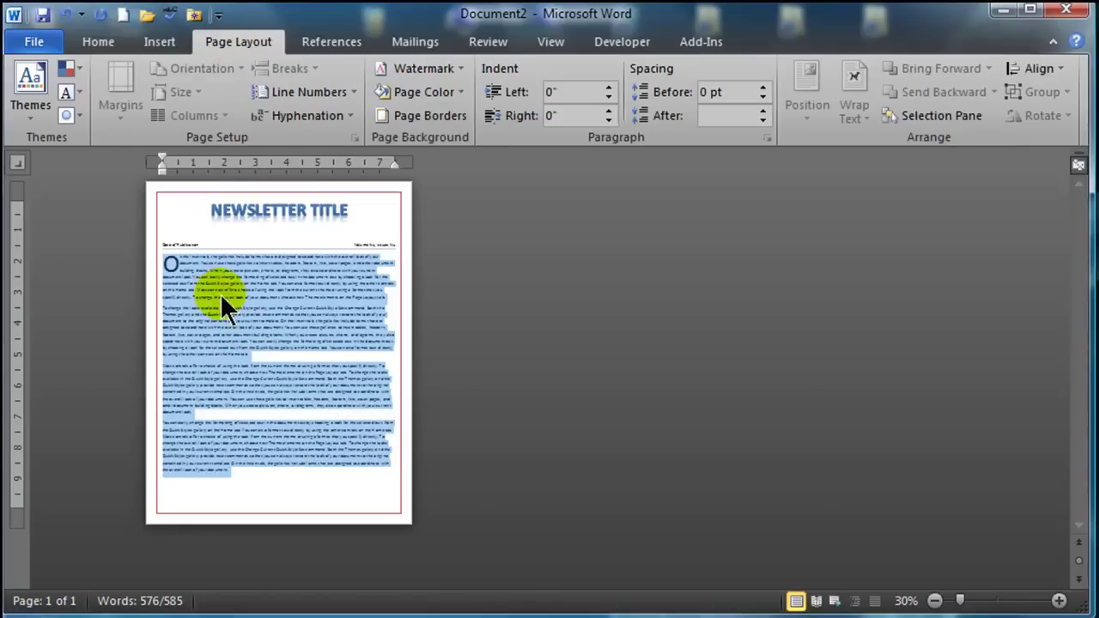
click(319, 360)
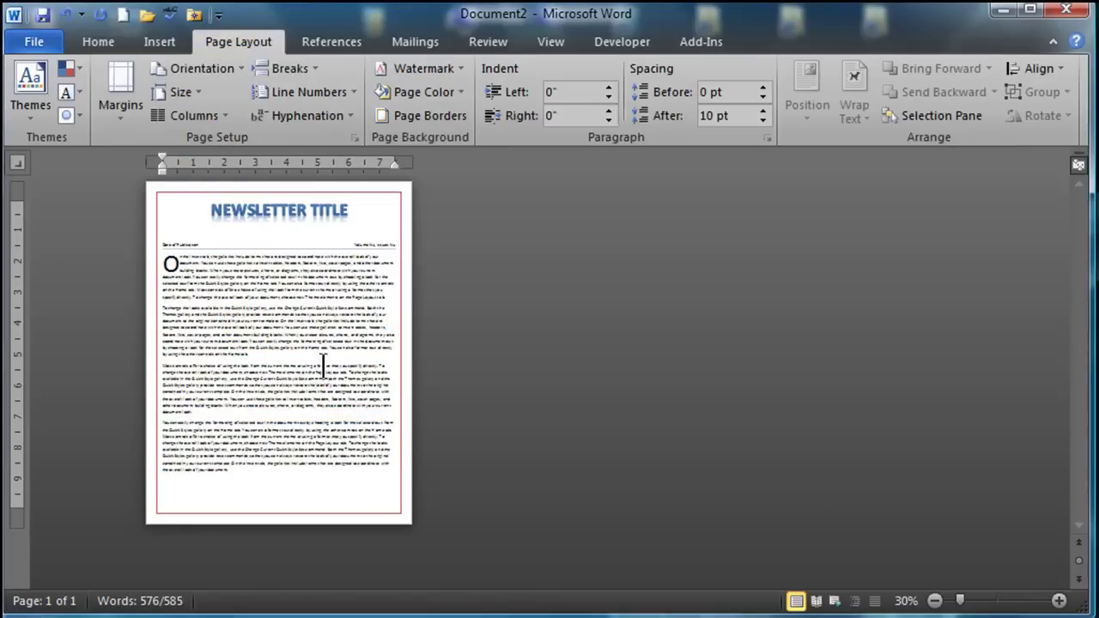
Try other selections of the body text, including only the three paragraphs below the drop cap paragraph.
click(170, 260)
drag(169, 260, 280, 469)
click(222, 318)
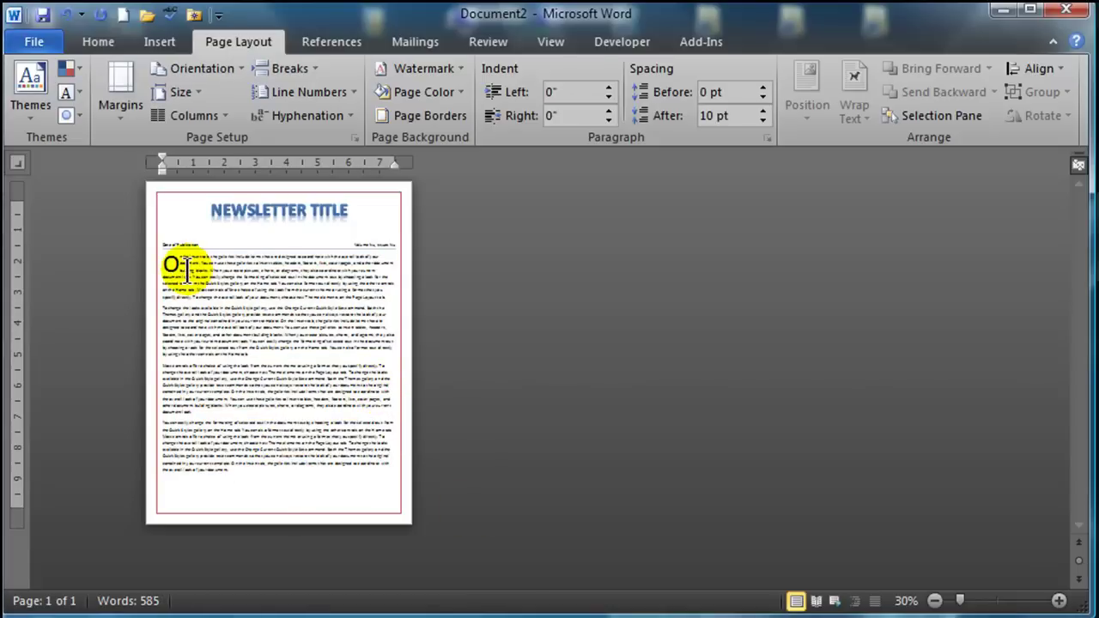
drag(160, 310, 312, 473)
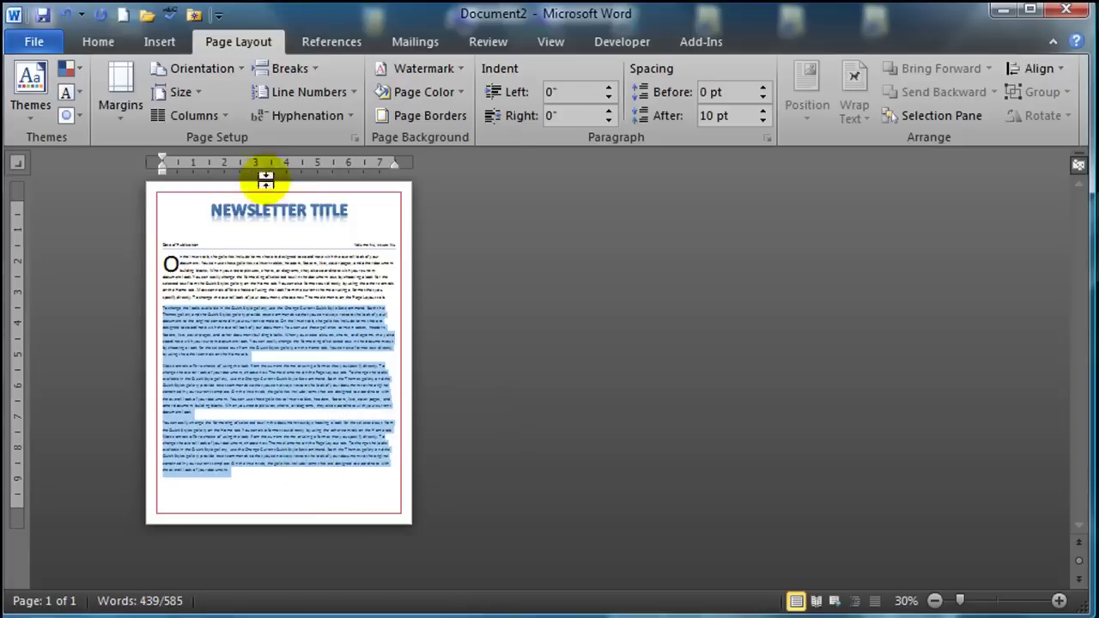
click(172, 258)
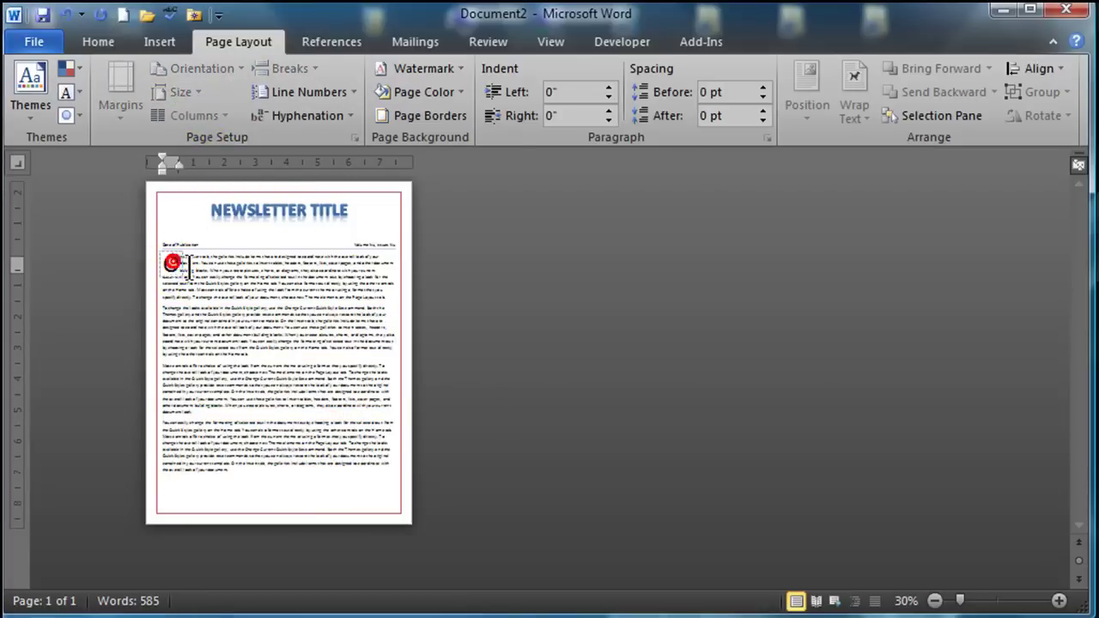
Delete the drop cap and retype "O" as a normal letter at the start of the first body paragraph.
click(1058, 601)
click(1059, 601)
click(1059, 601)
click(1059, 601)
click(1059, 601)
click(1058, 601)
click(1059, 601)
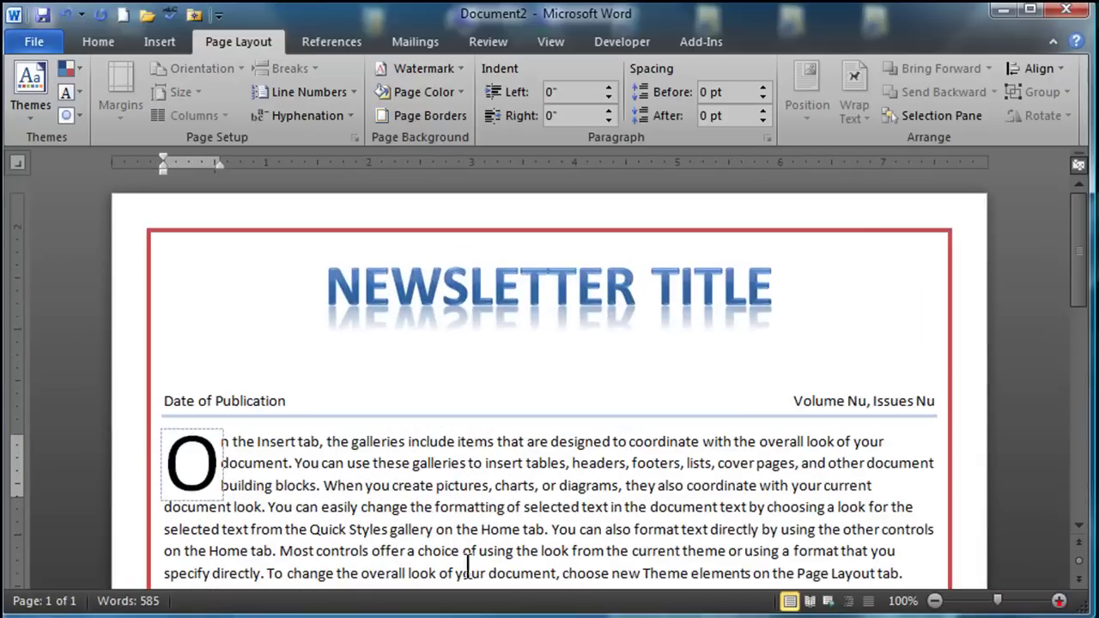
click(205, 480)
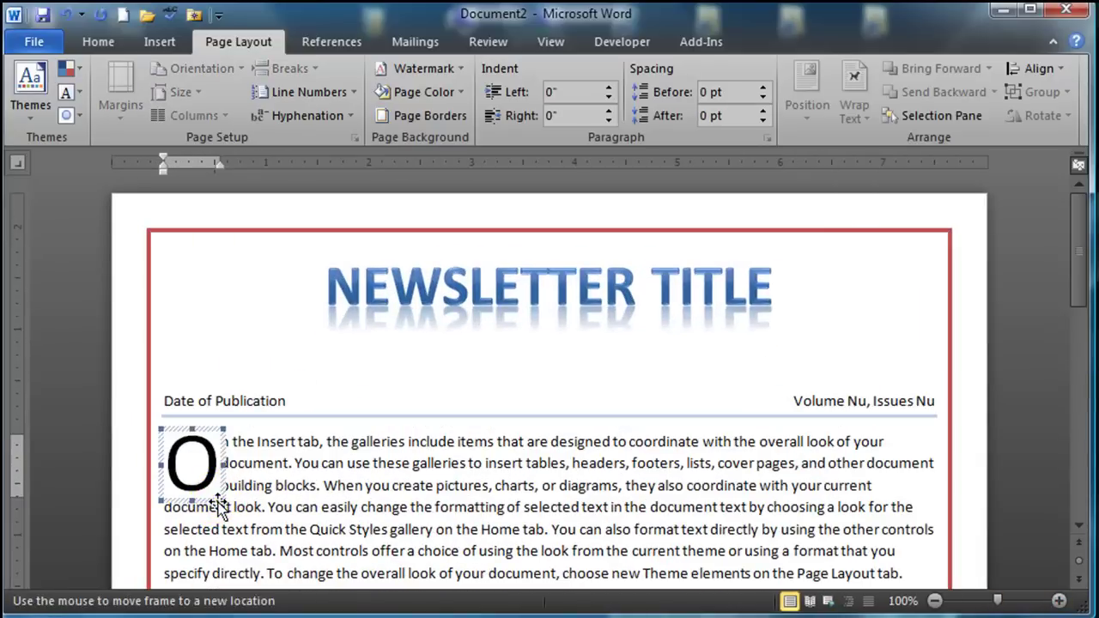
key(Delete)
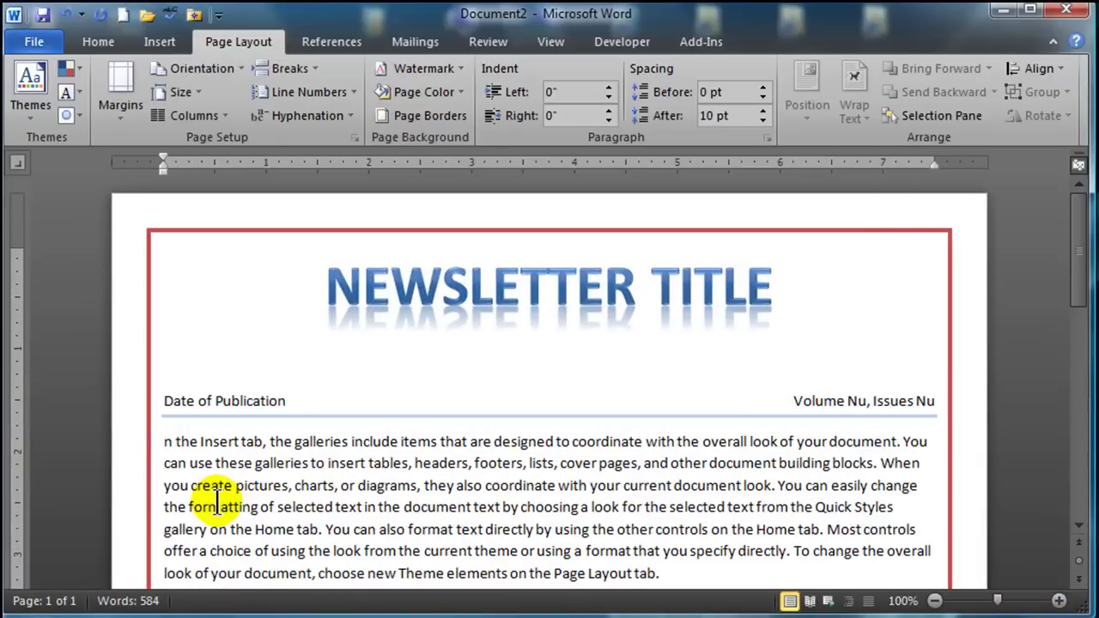
text(O)
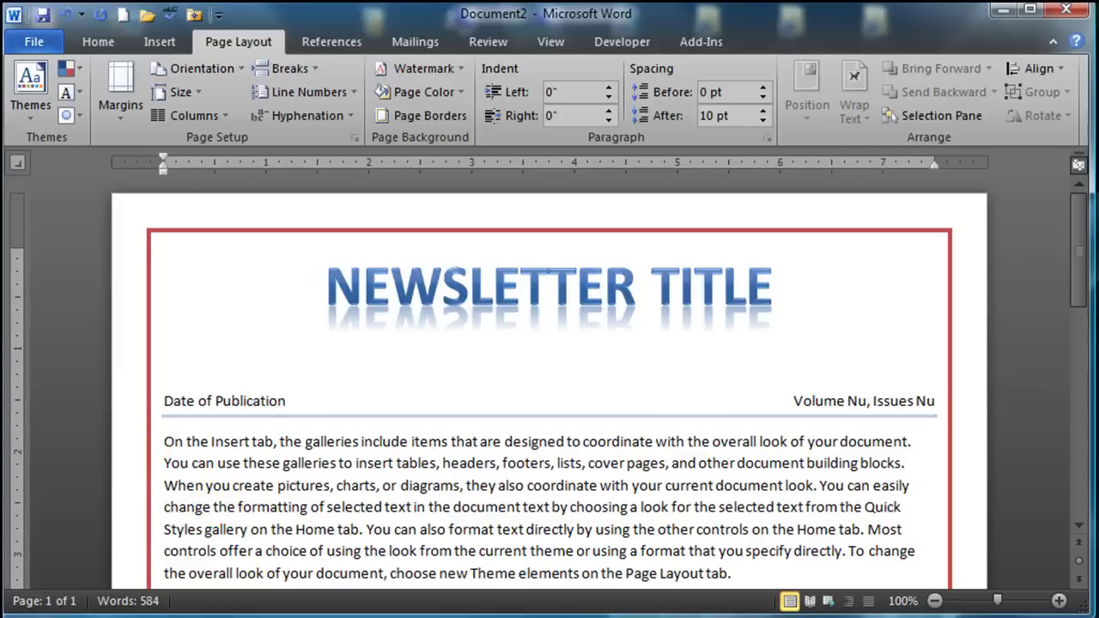
Lay out all four body paragraphs below the date line in three columns.
click(935, 601)
click(935, 601)
click(935, 601)
click(935, 601)
click(935, 601)
click(935, 601)
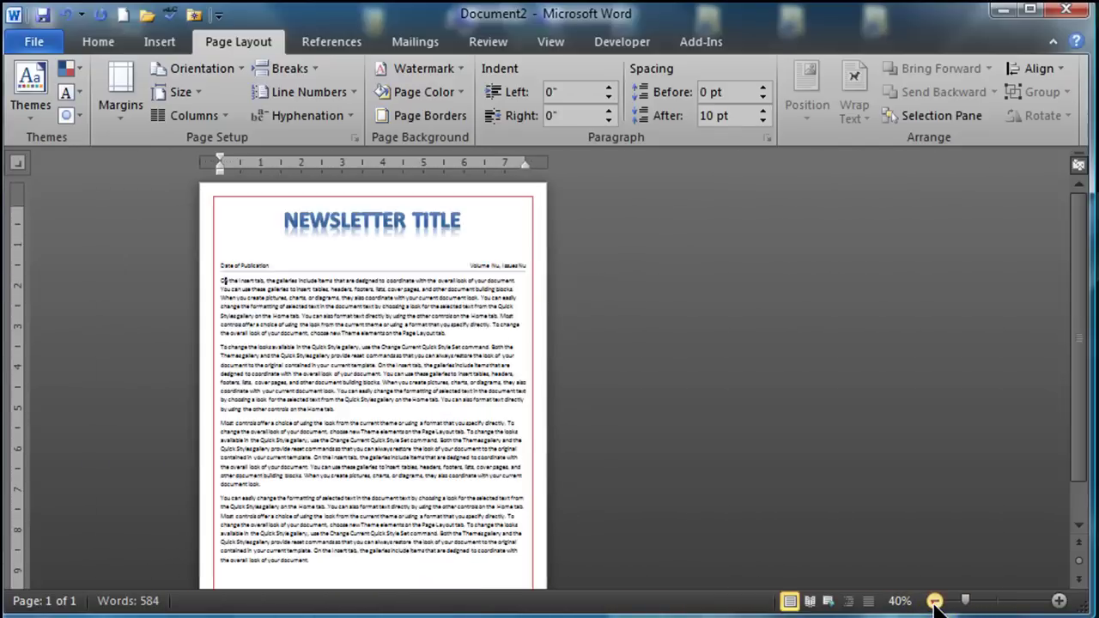
click(935, 601)
drag(162, 258, 295, 456)
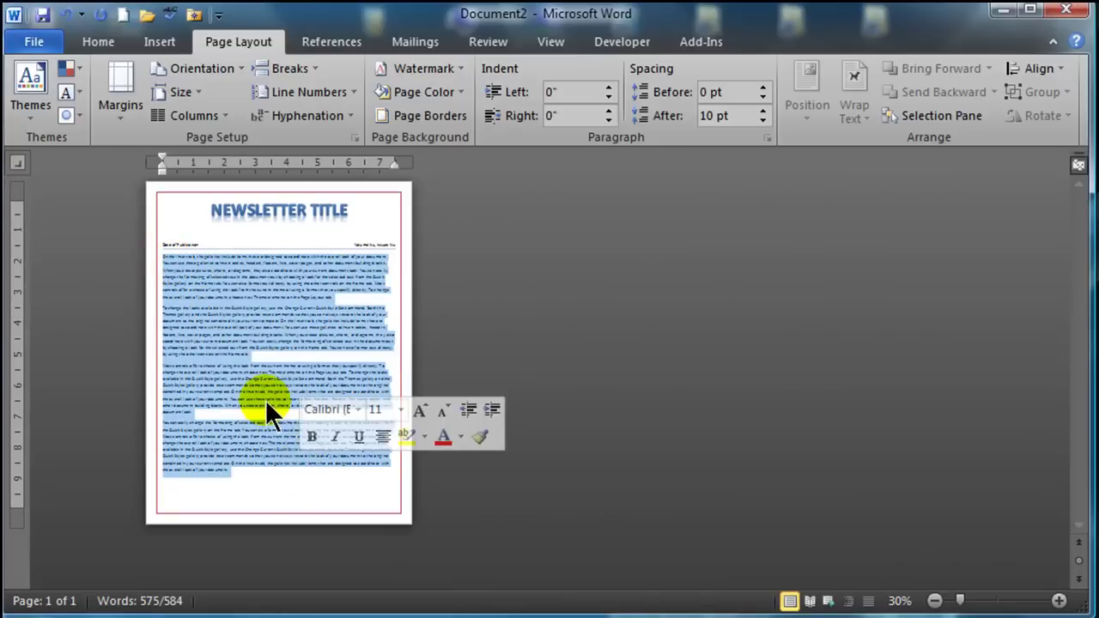
click(230, 273)
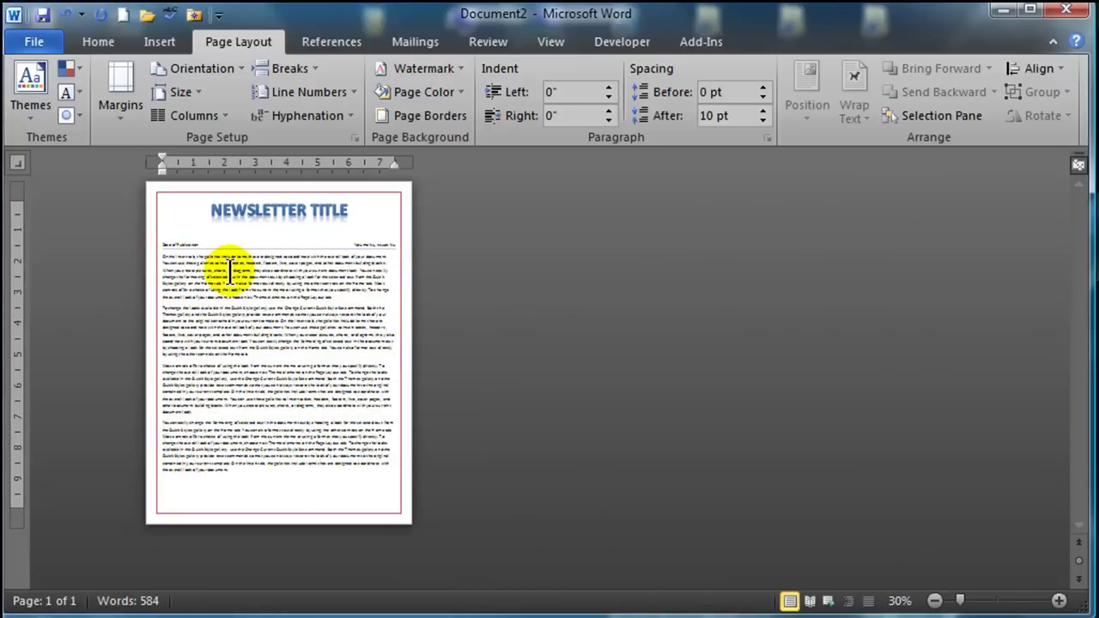
triple_click(229, 270)
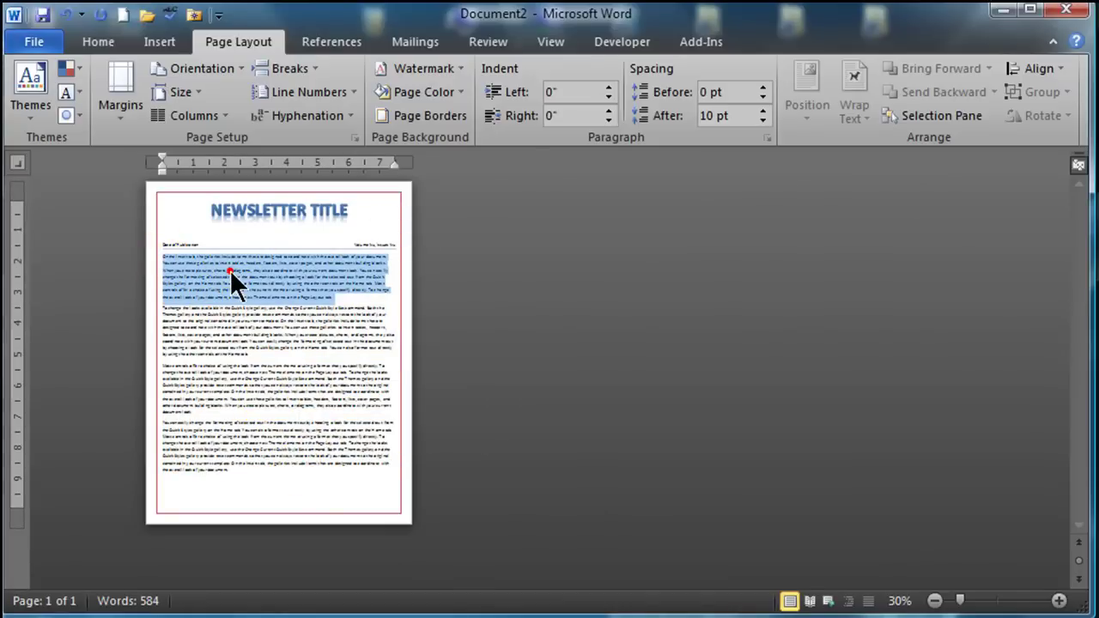
drag(229, 270, 233, 450)
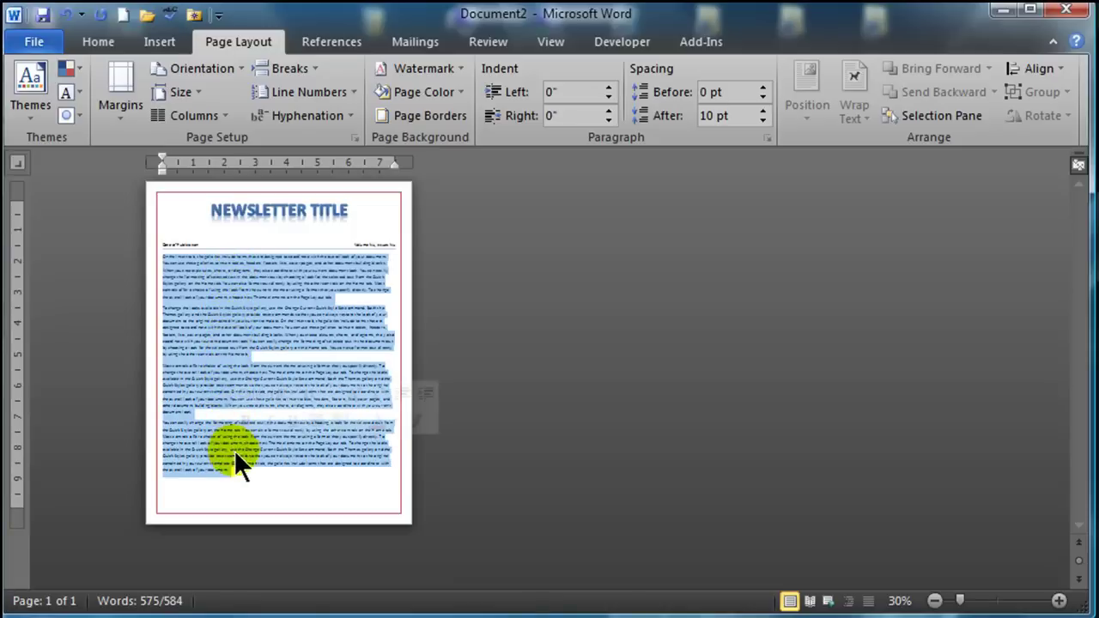
click(196, 116)
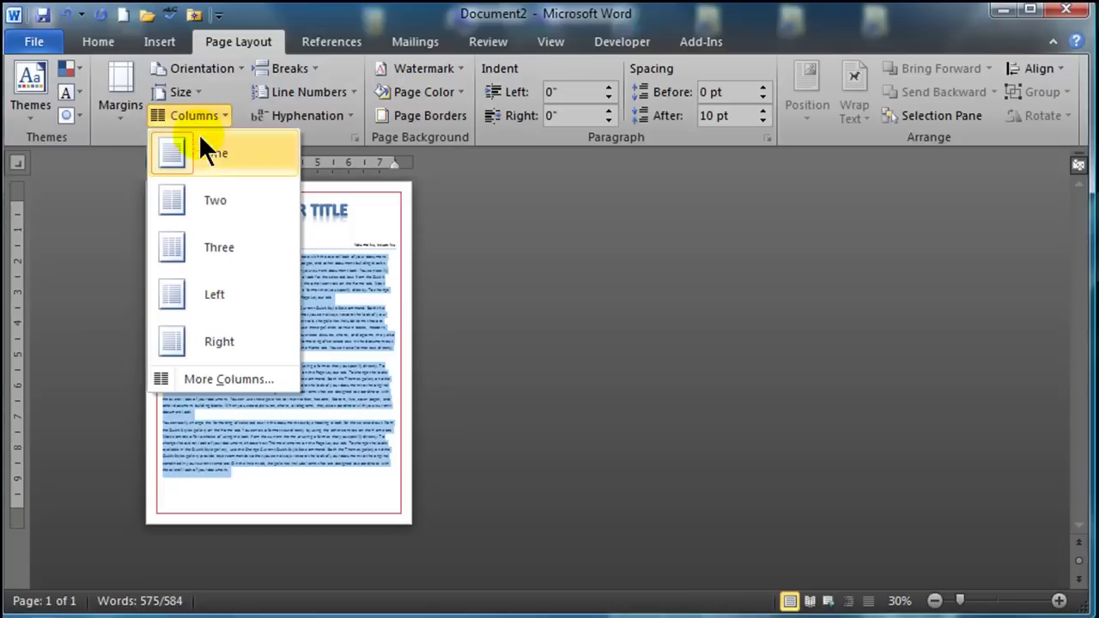
click(211, 251)
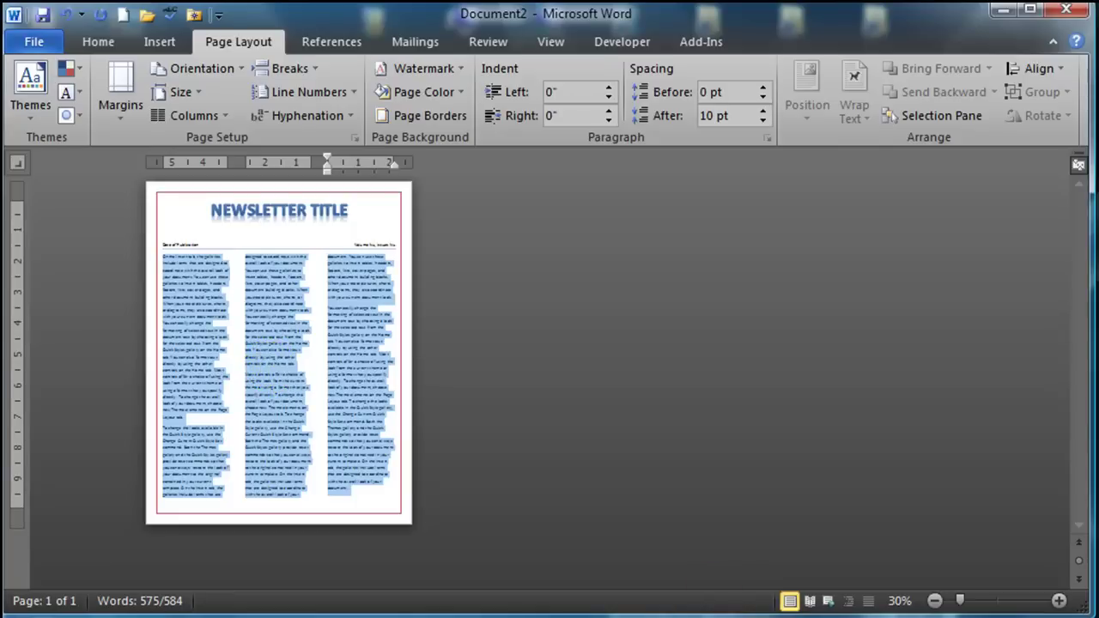
Make the first letter "O" of the first column a drop cap with the Dropped style.
click(1058, 600)
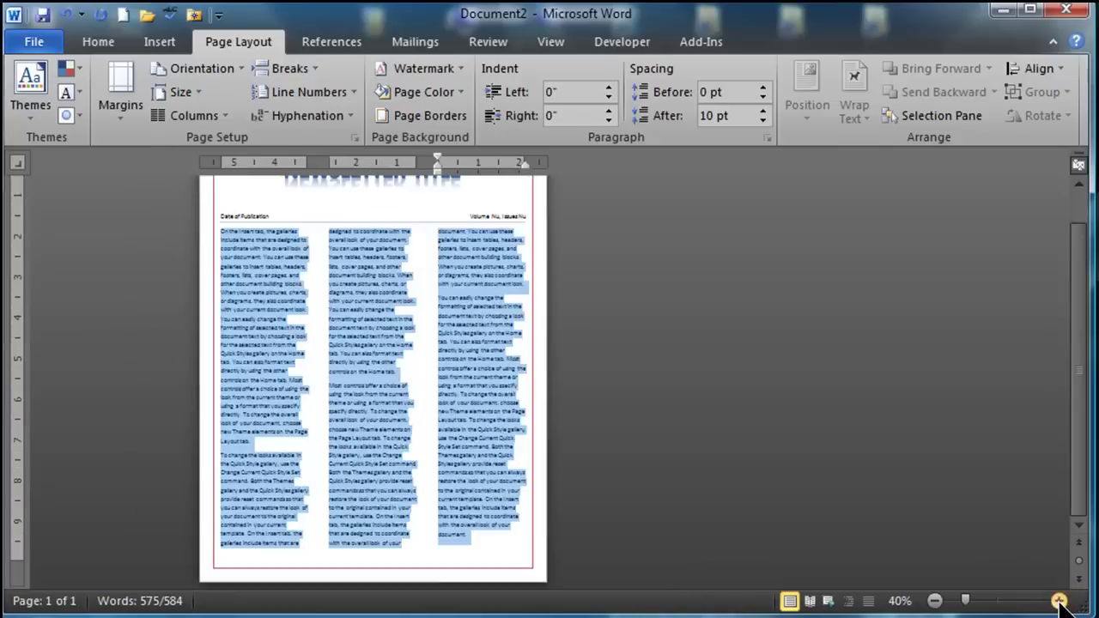
click(1059, 600)
click(1059, 600)
click(1059, 600)
click(1059, 600)
click(1058, 600)
click(1059, 600)
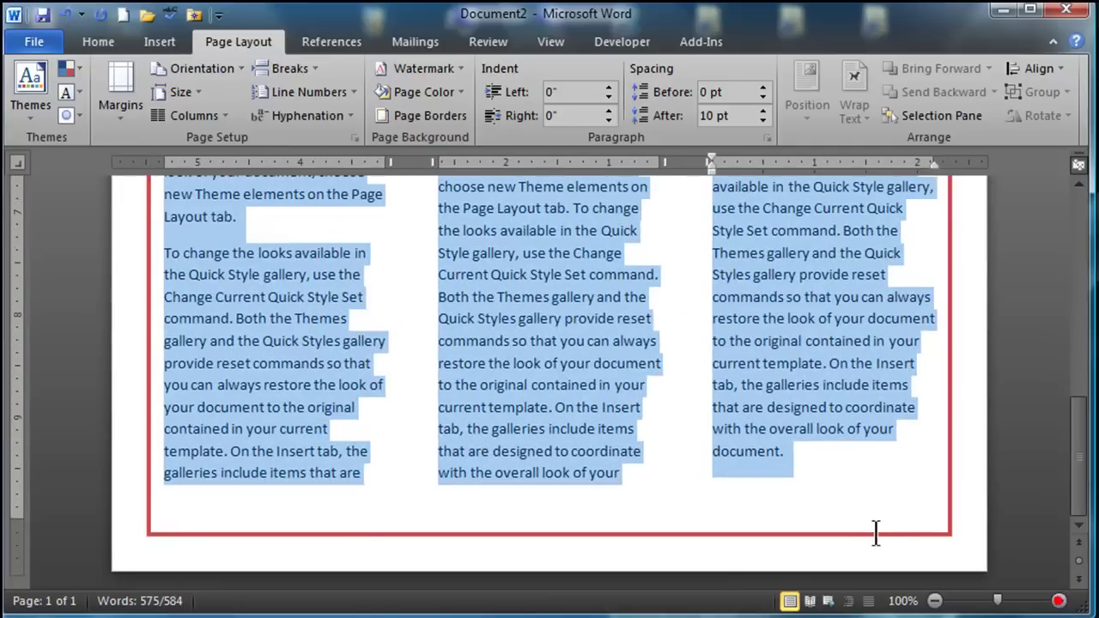
scroll(545, 447, up, 4)
scroll(515, 429, up, 5)
click(260, 393)
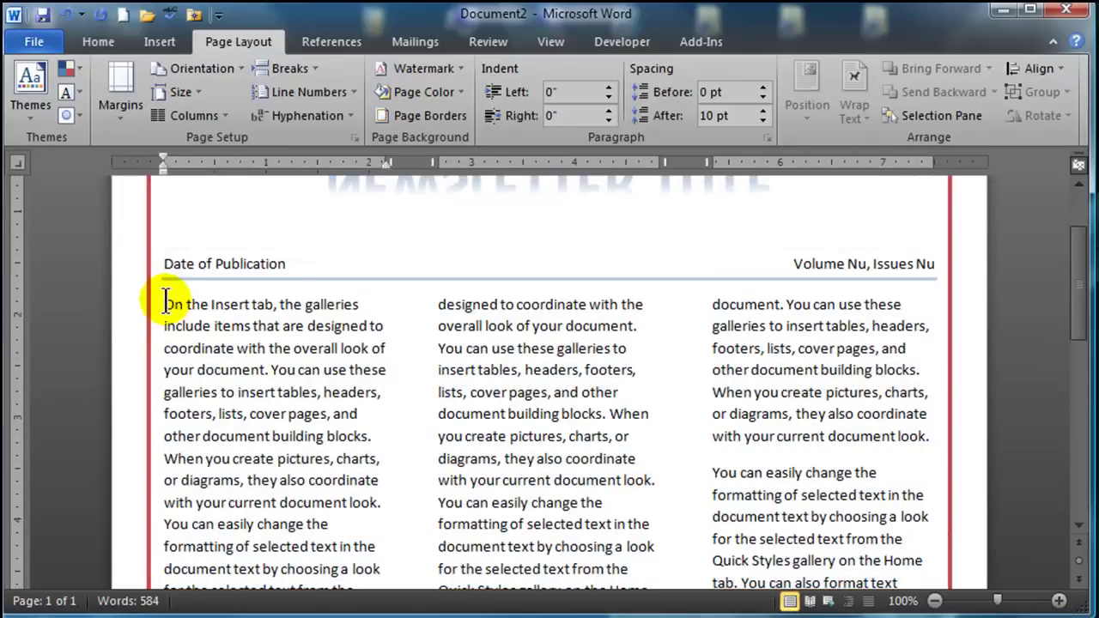
drag(165, 303, 176, 302)
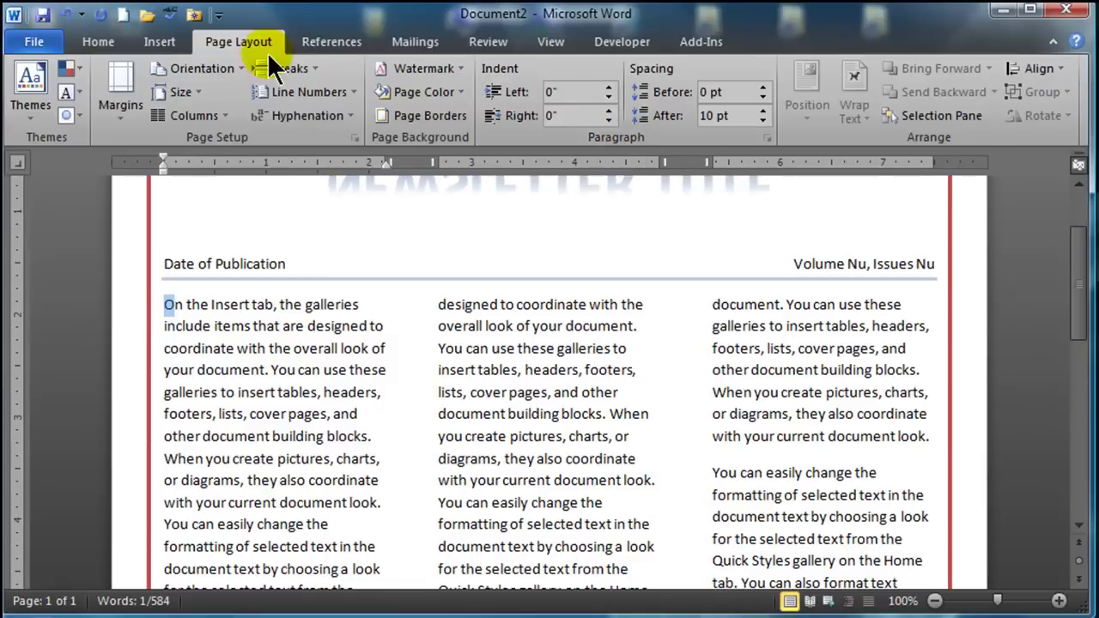
click(164, 44)
click(751, 116)
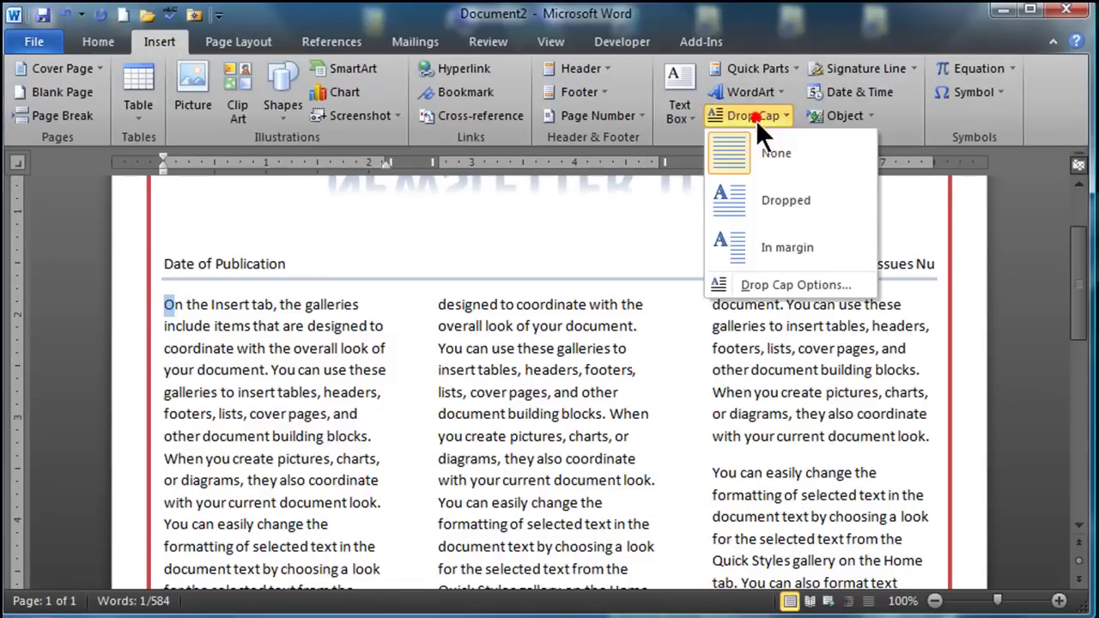
click(764, 202)
click(215, 455)
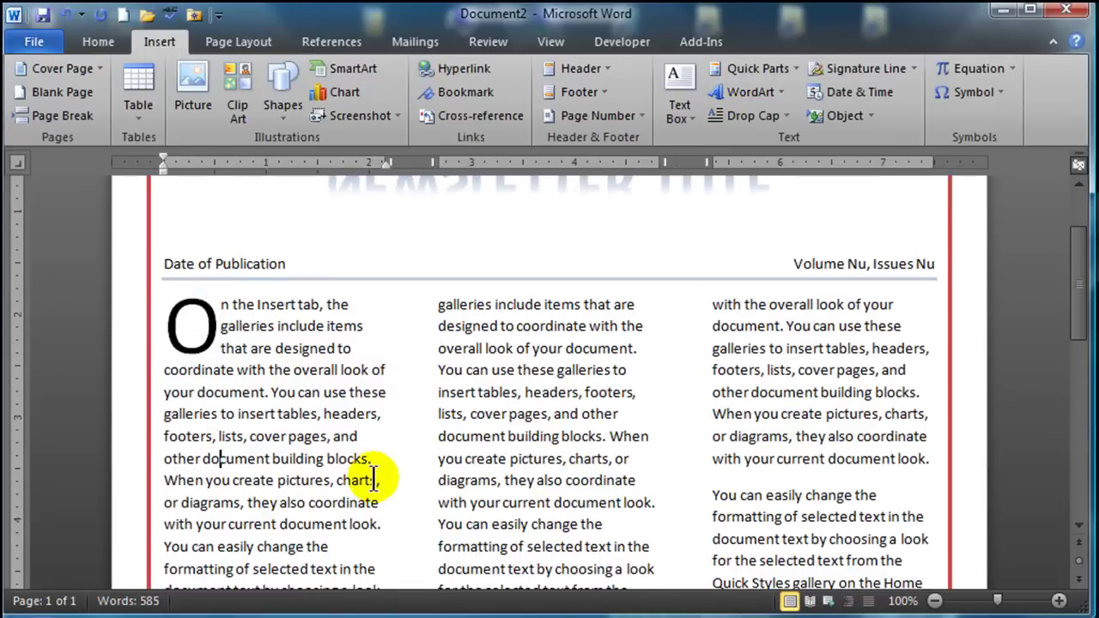
Place the insertion point before "available" in the paragraph starting "To change the looks" in the first column.
scroll(369, 478, down, 4)
scroll(375, 479, down, 5)
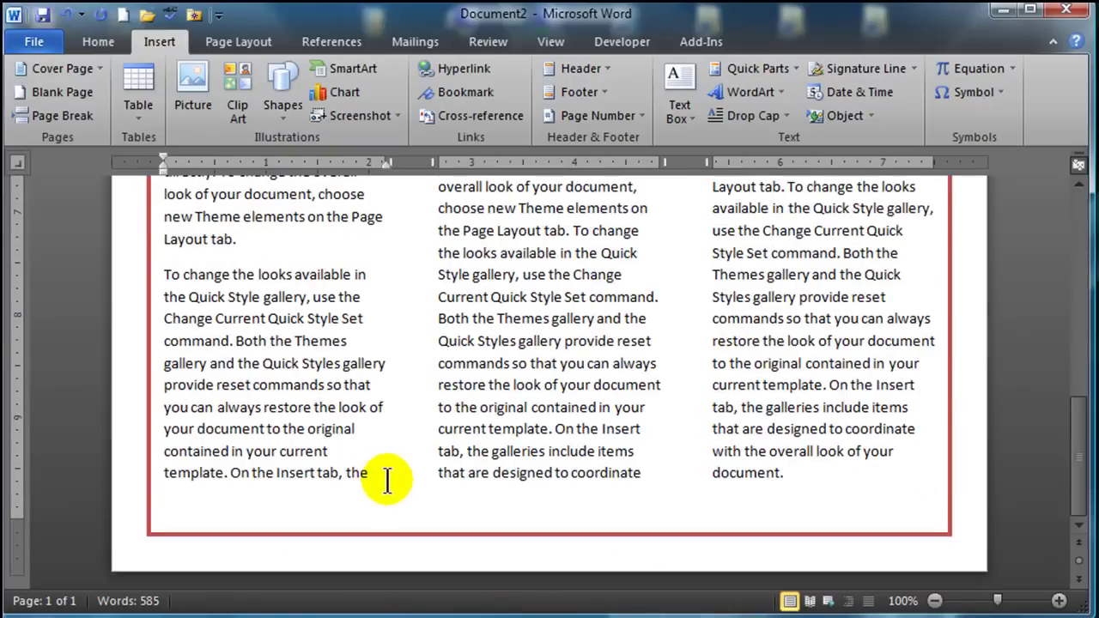
scroll(386, 481, up, 3)
scroll(386, 481, down, 3)
scroll(389, 478, up, 3)
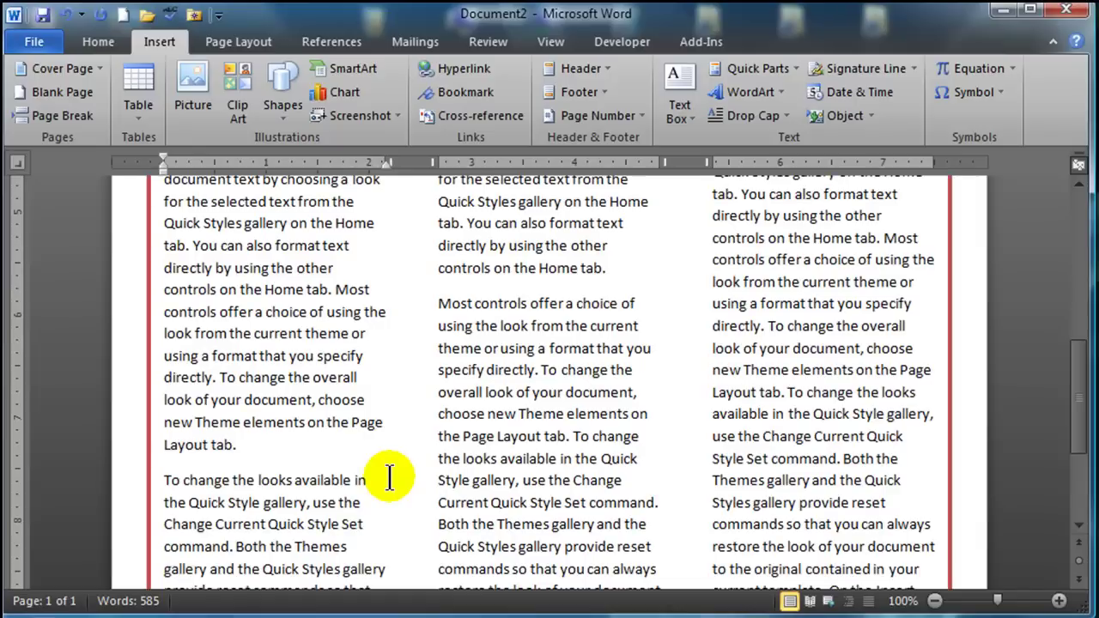
scroll(389, 479, down, 2)
click(531, 342)
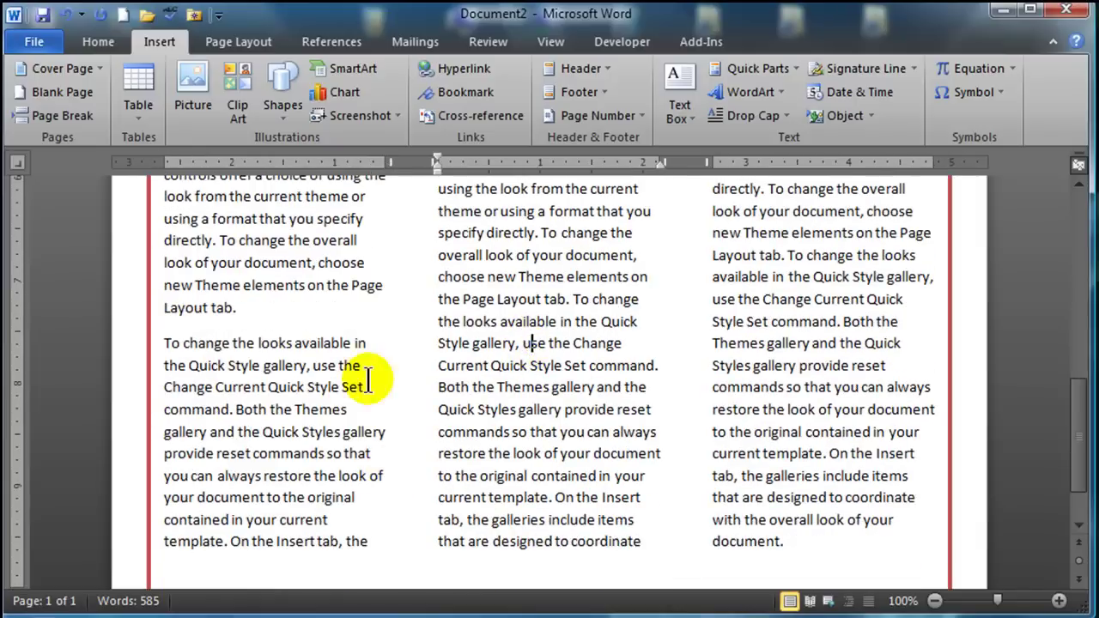
click(295, 343)
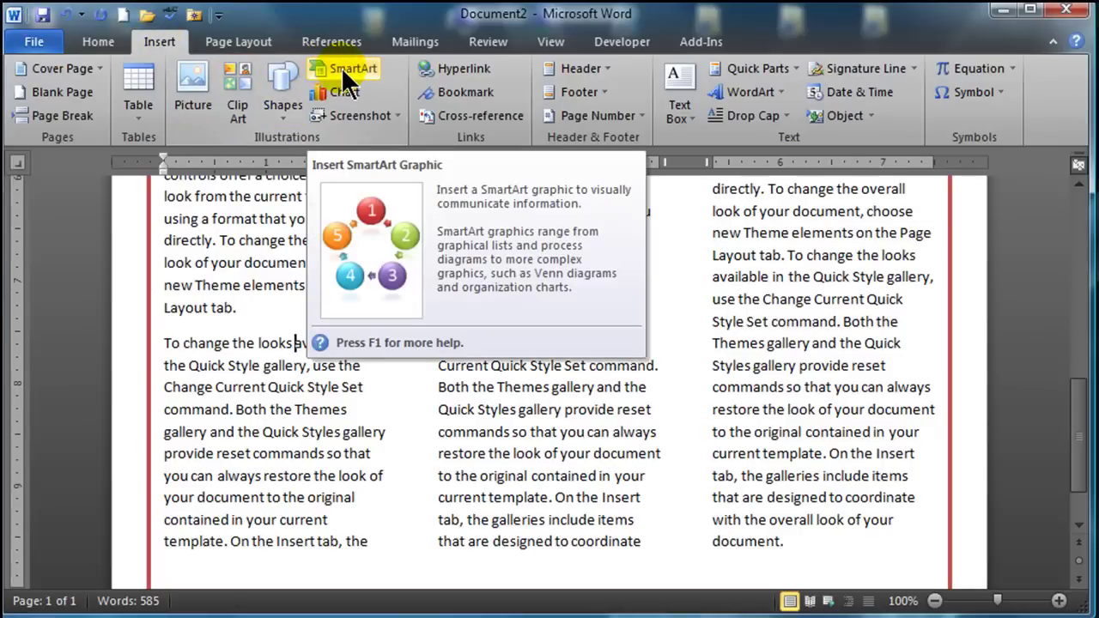
Search the clip art for "monkey" and insert the brown cartoon monkey before "Change Current" in the first column's second paragraph.
click(242, 82)
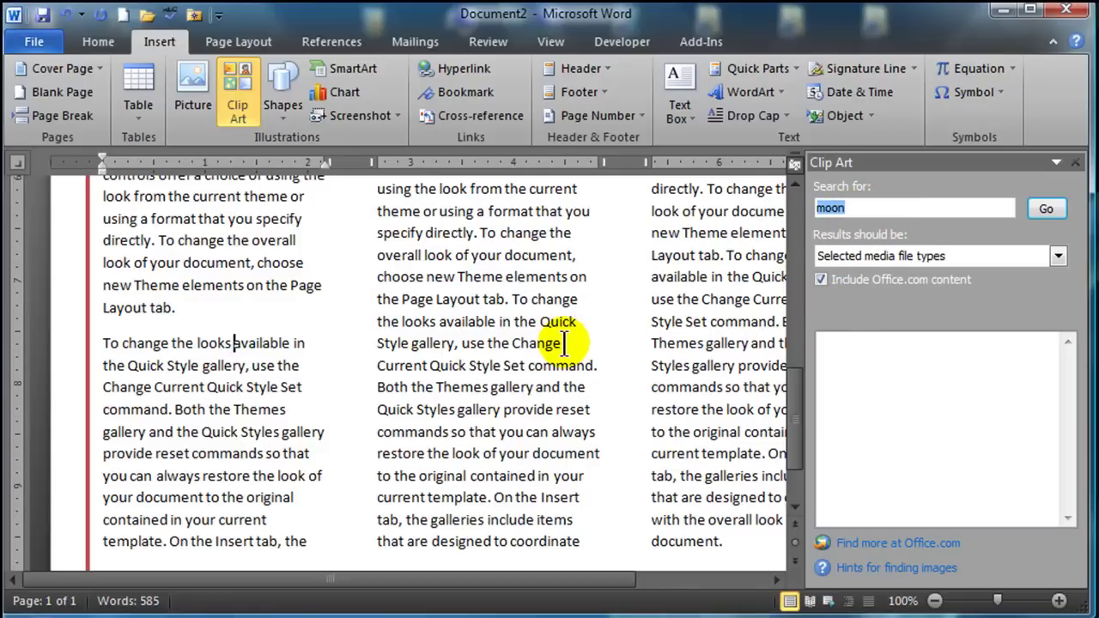
text(mon)
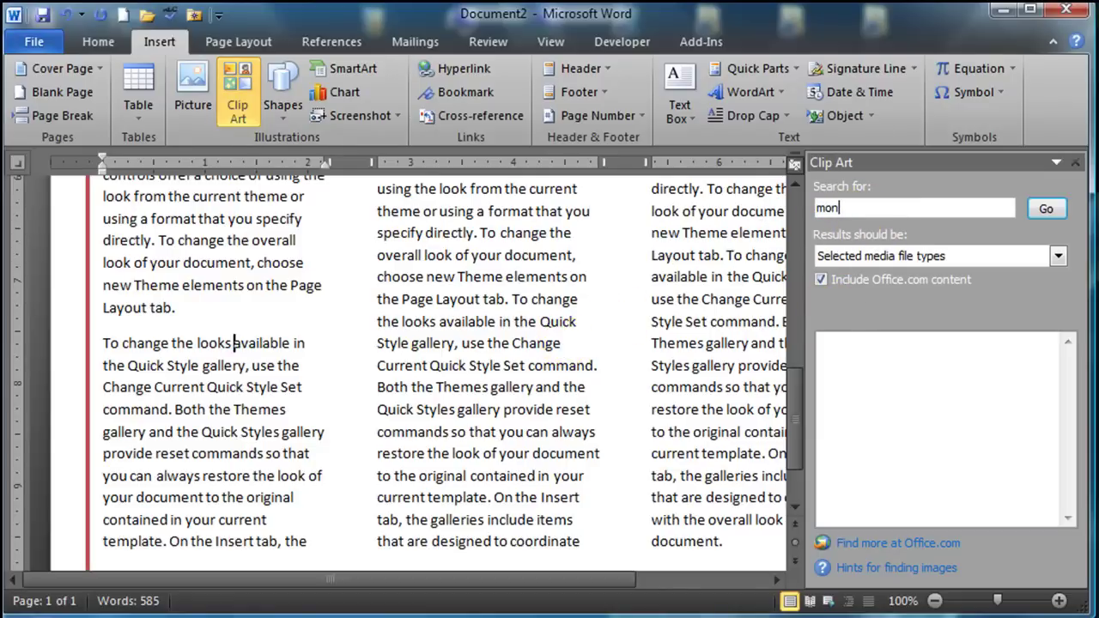
click(1044, 211)
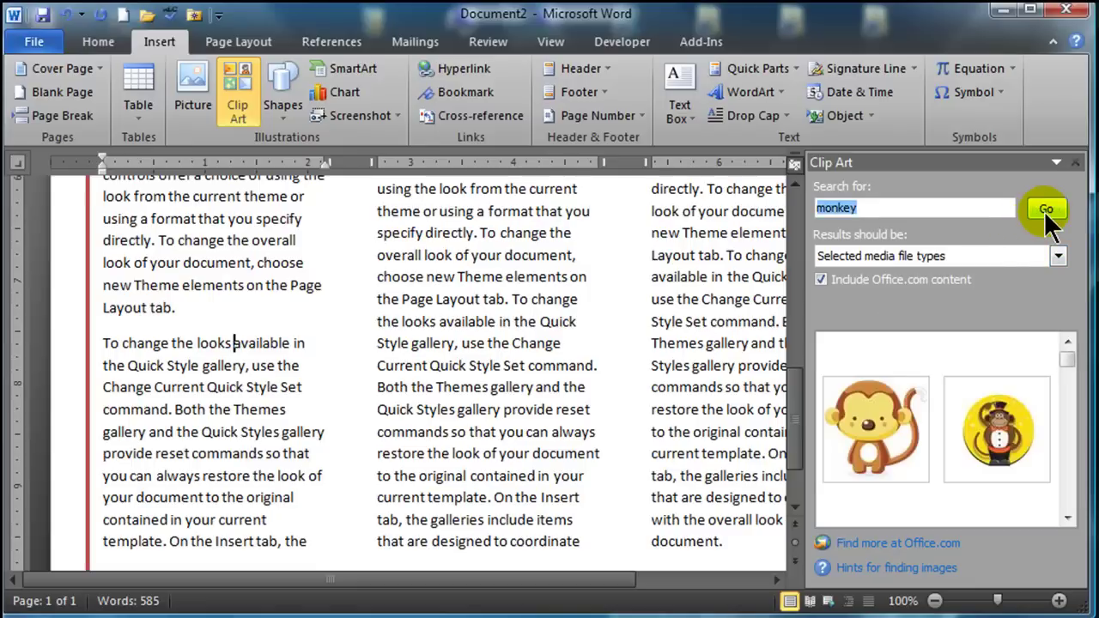
click(865, 408)
drag(867, 409, 386, 363)
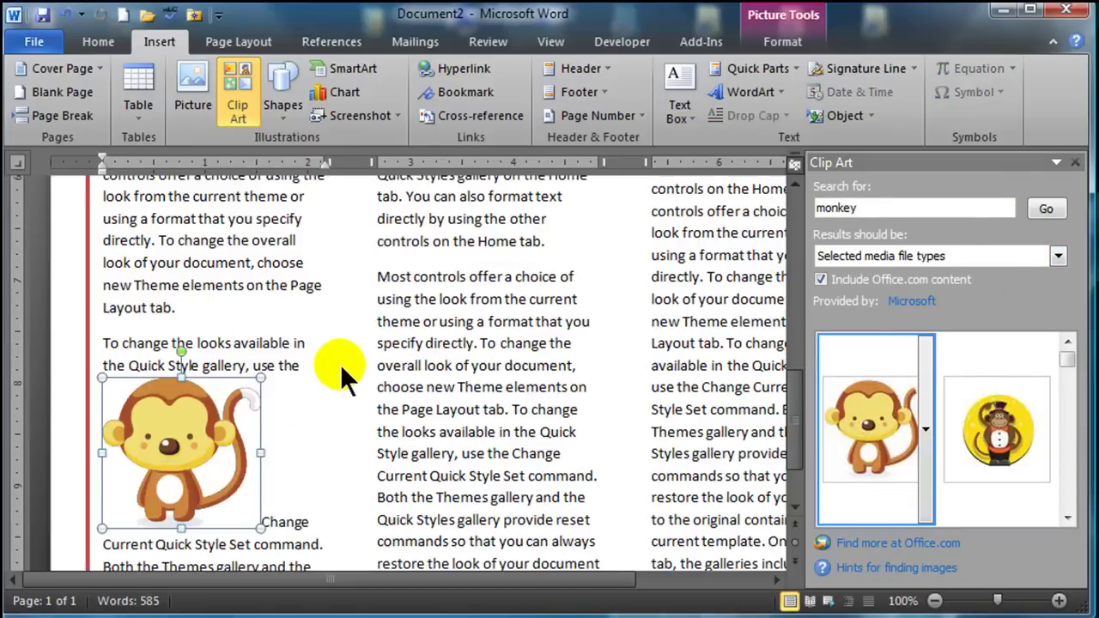
Set the text wrapping of the monkey picture in the first column to Square.
scroll(309, 412, down, 1)
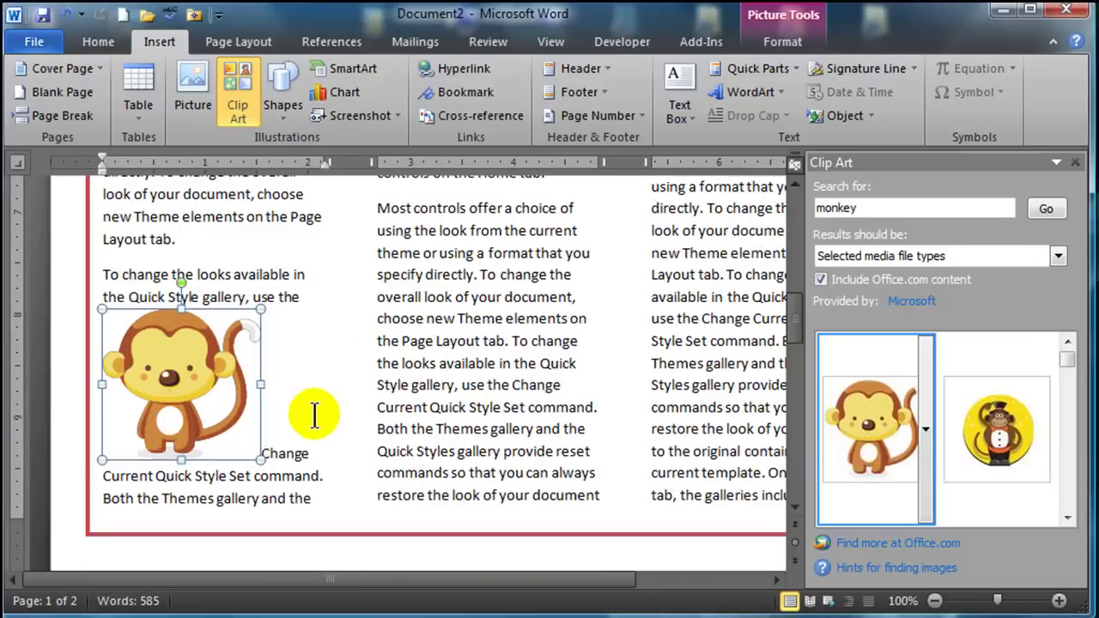
double_click(188, 361)
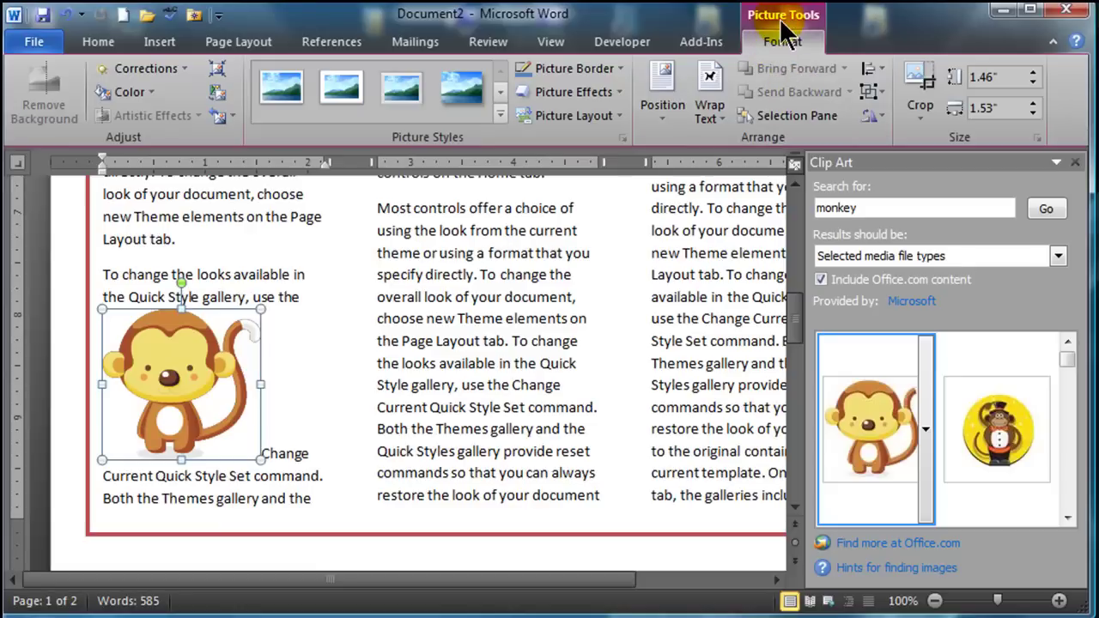
click(709, 110)
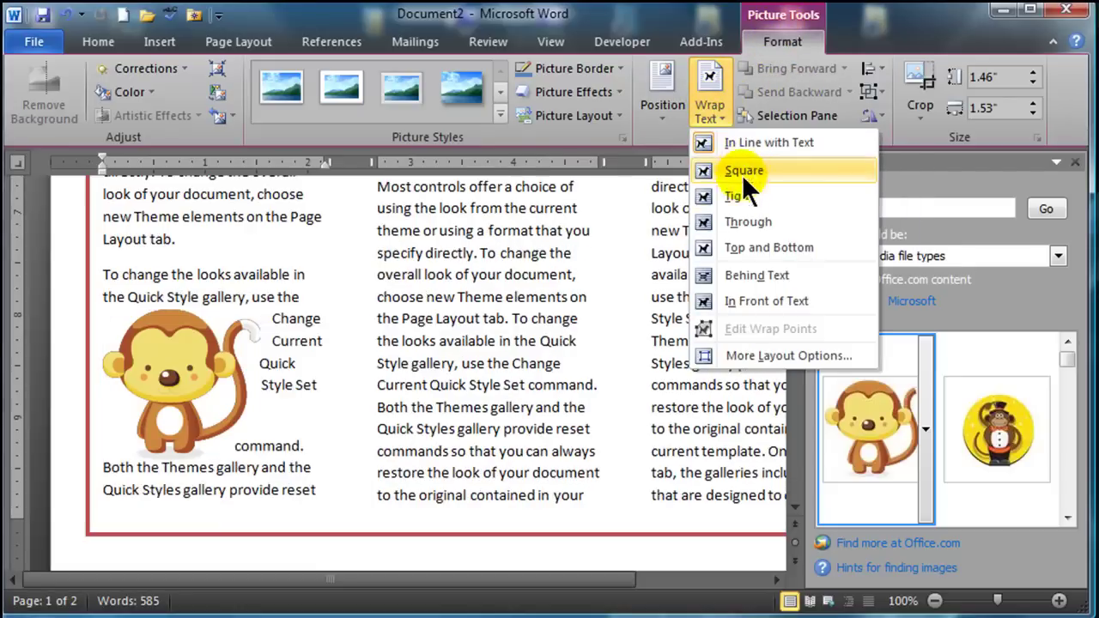
click(744, 167)
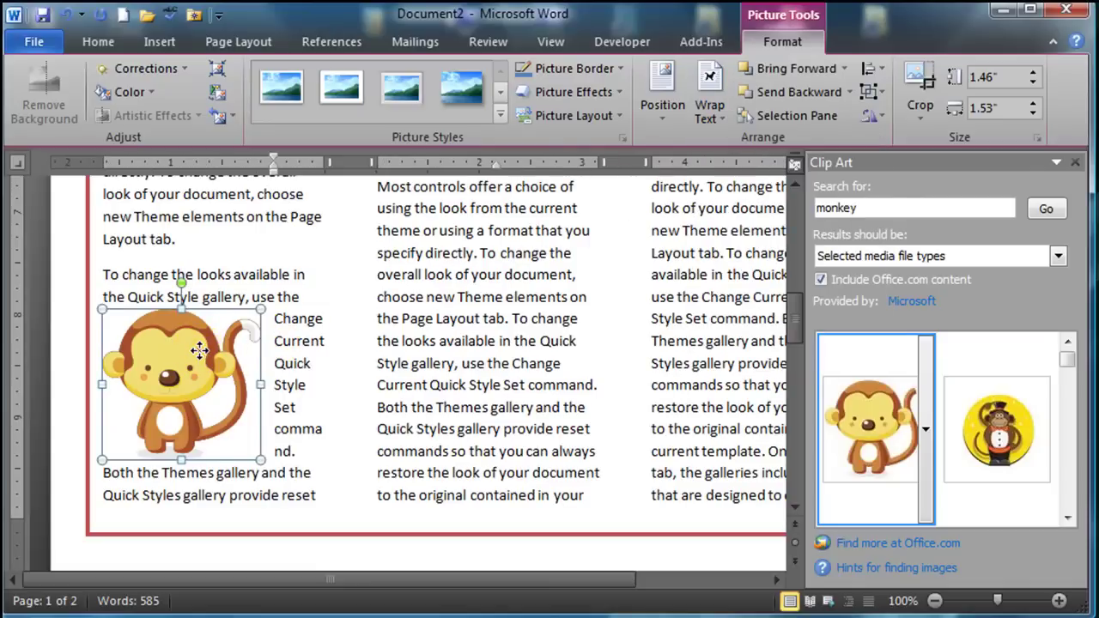
Enlarge the monkey picture to about 2.27" high by 2.39" wide and place it across the first and second columns.
drag(200, 350, 356, 270)
drag(418, 379, 496, 430)
drag(413, 300, 379, 288)
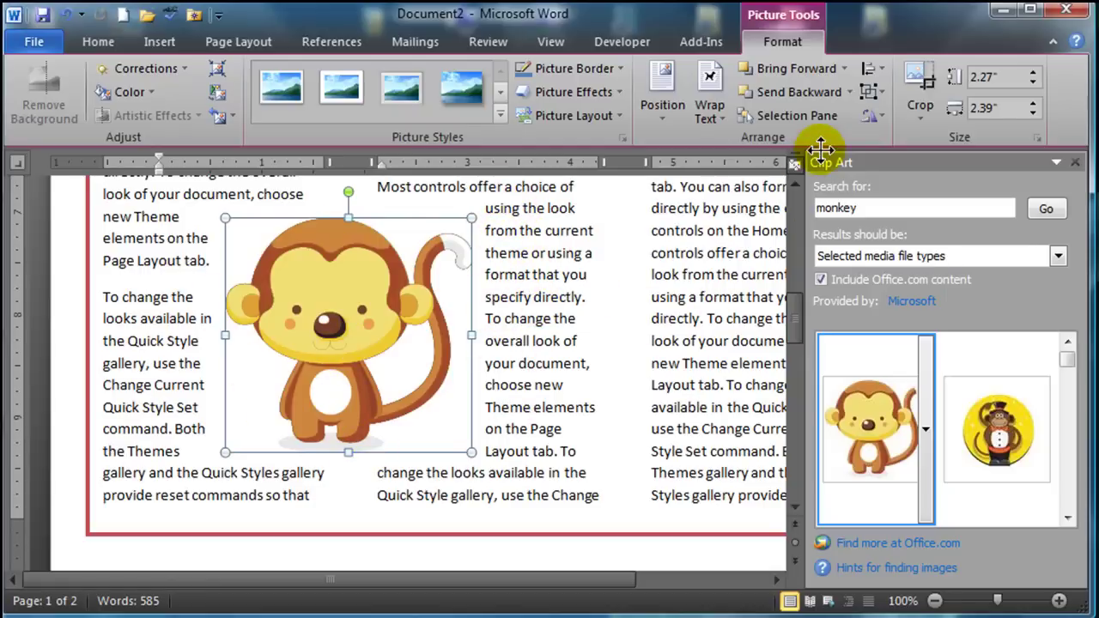
Change the monkey picture's text wrapping to Tight and dismiss the clip art search.
click(706, 108)
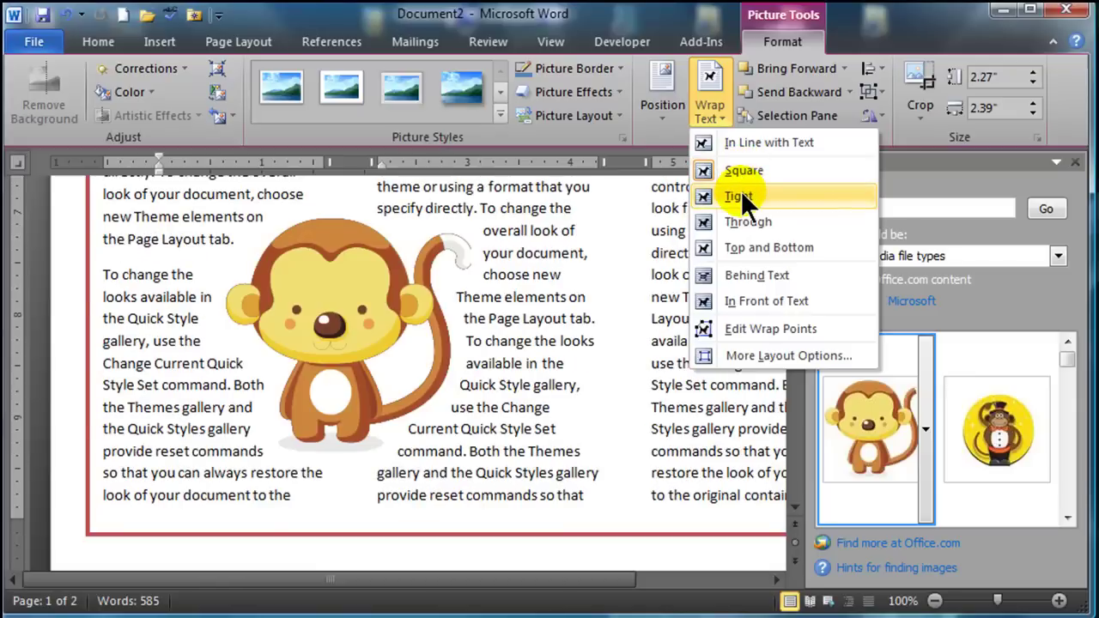
click(741, 194)
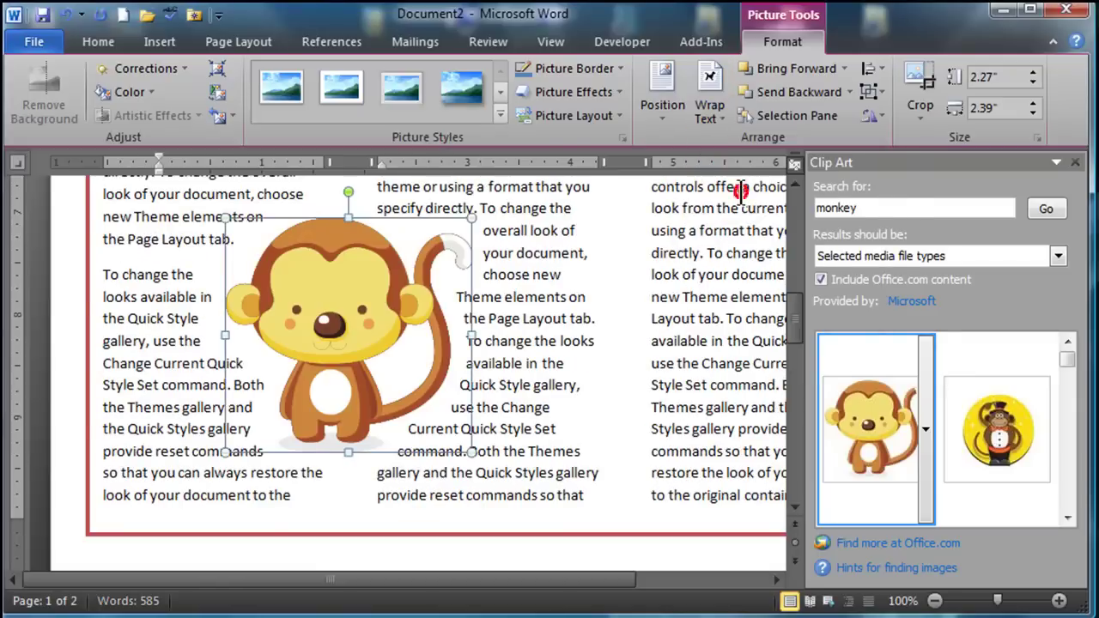
click(556, 332)
scroll(540, 352, up, 3)
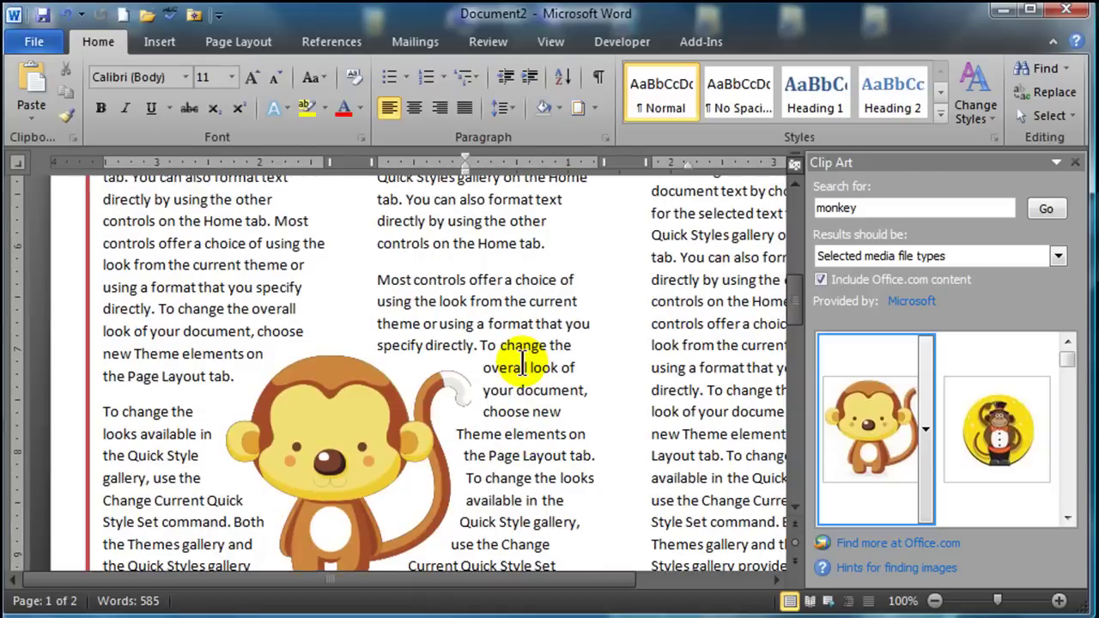
scroll(498, 370, down, 3)
scroll(498, 370, up, 1)
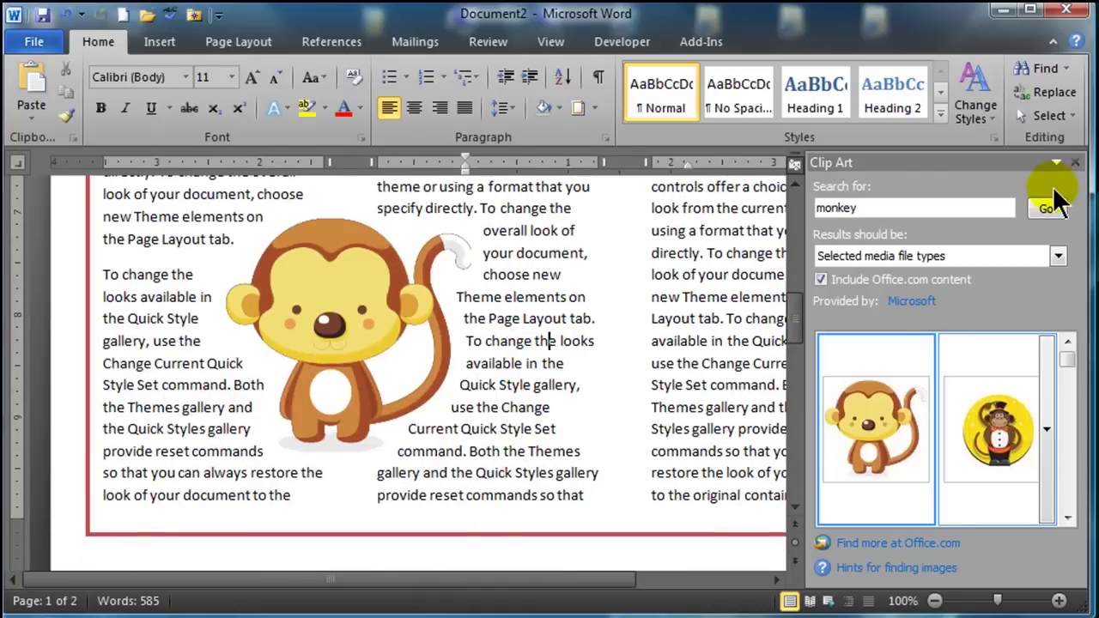
click(1075, 163)
scroll(712, 348, up, 8)
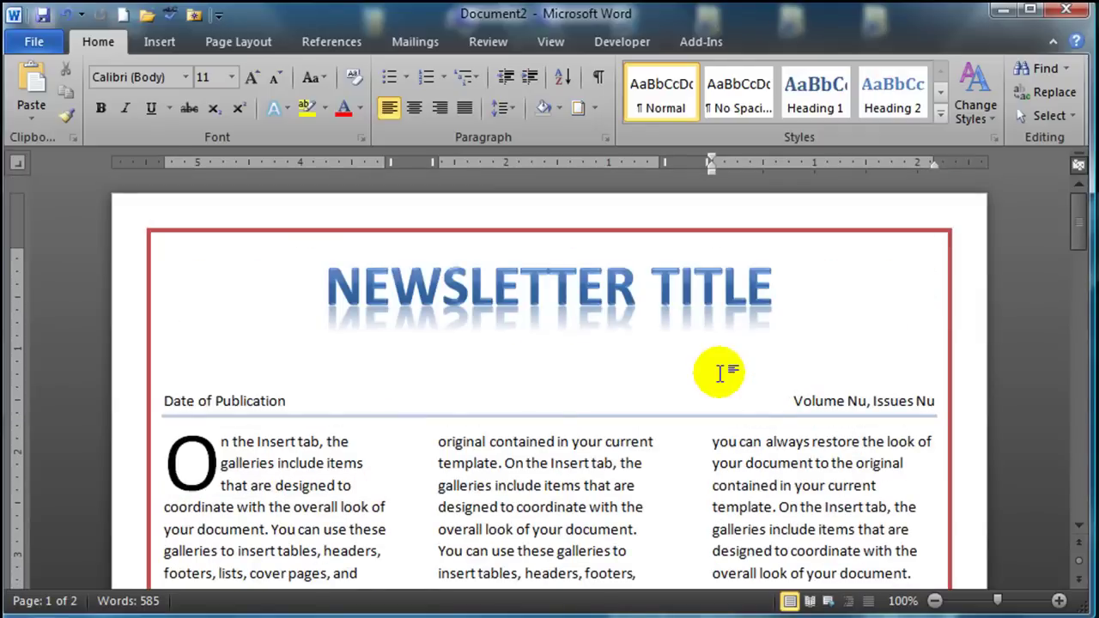
scroll(719, 373, down, 9)
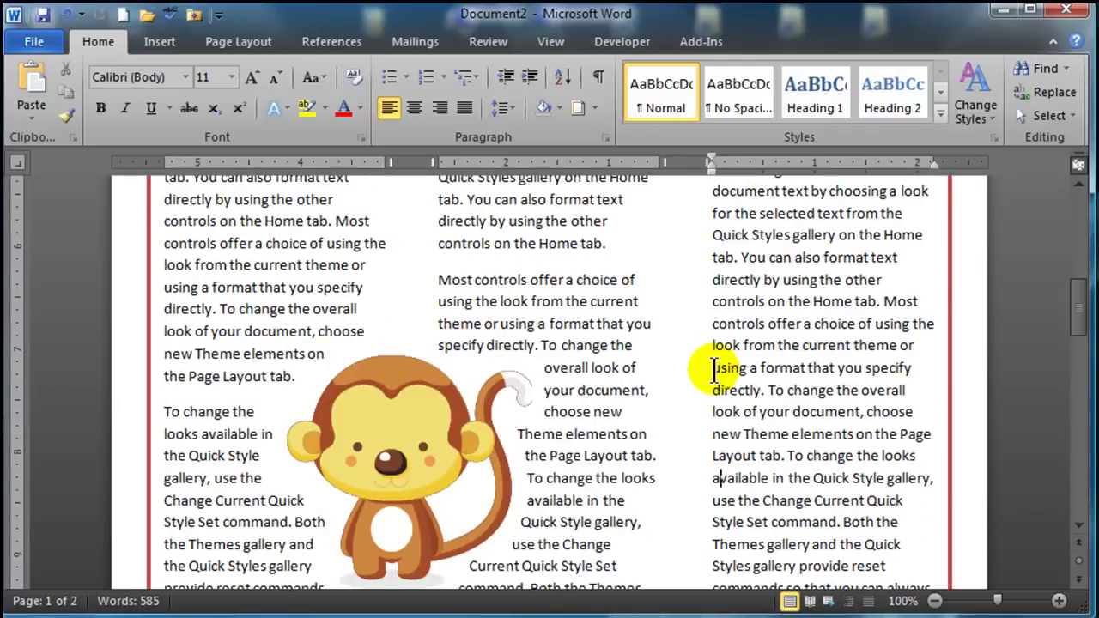
scroll(730, 378, up, 2)
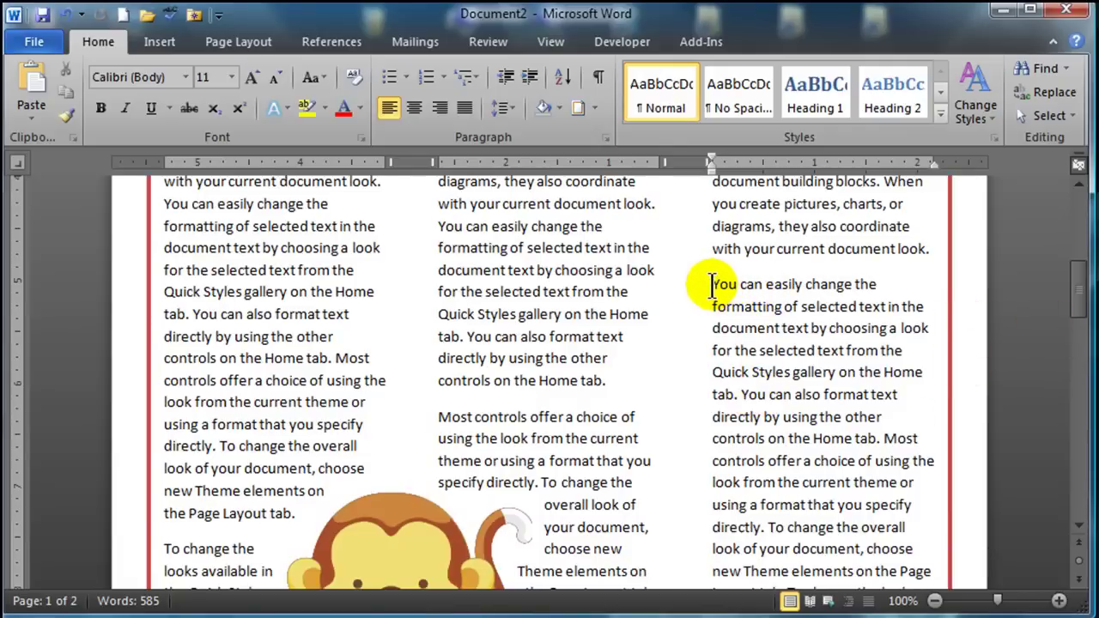
drag(712, 284, 927, 528)
scroll(816, 450, up, 3)
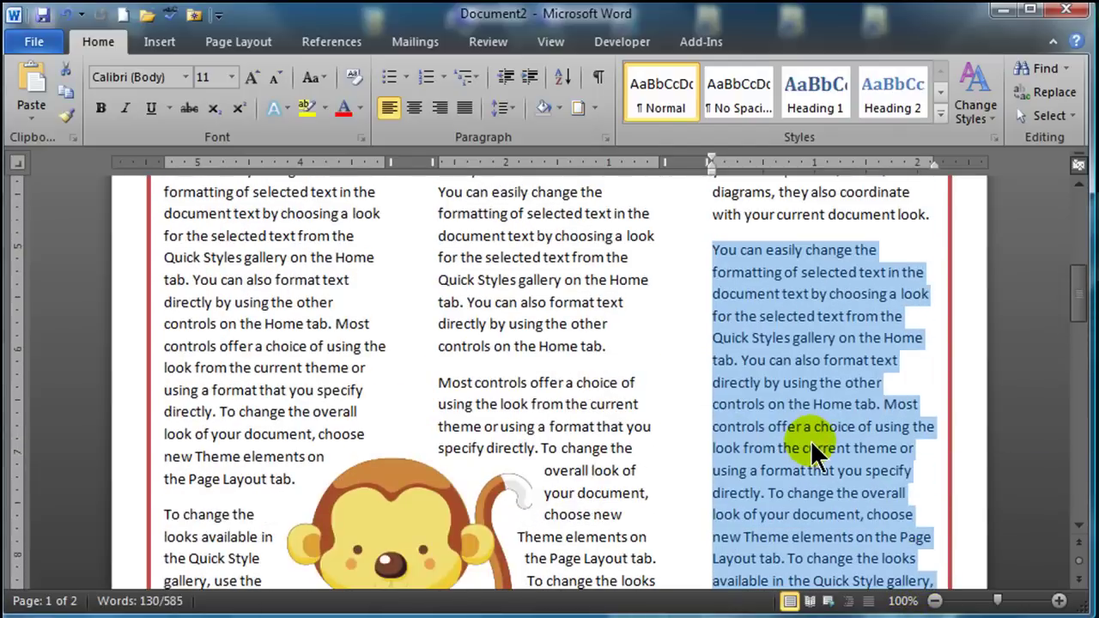
scroll(799, 412, down, 1)
click(742, 357)
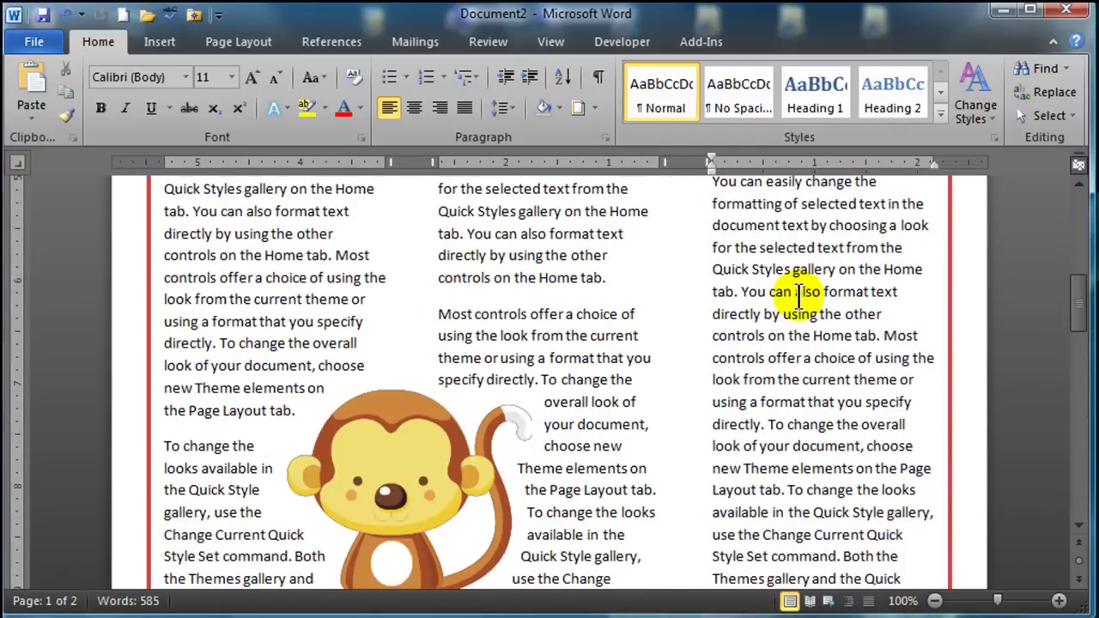
Add a dark blue ¾ pt left border to the third column's paragraph starting "You can easily change the".
triple_click(798, 293)
scroll(799, 299, up, 5)
scroll(871, 404, down, 5)
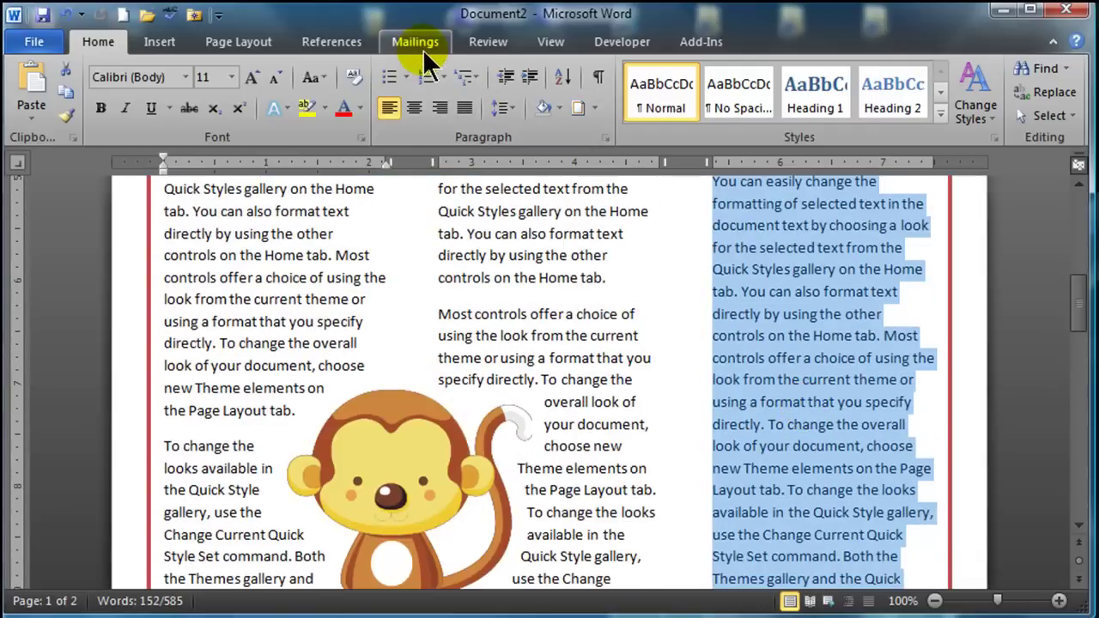
click(595, 109)
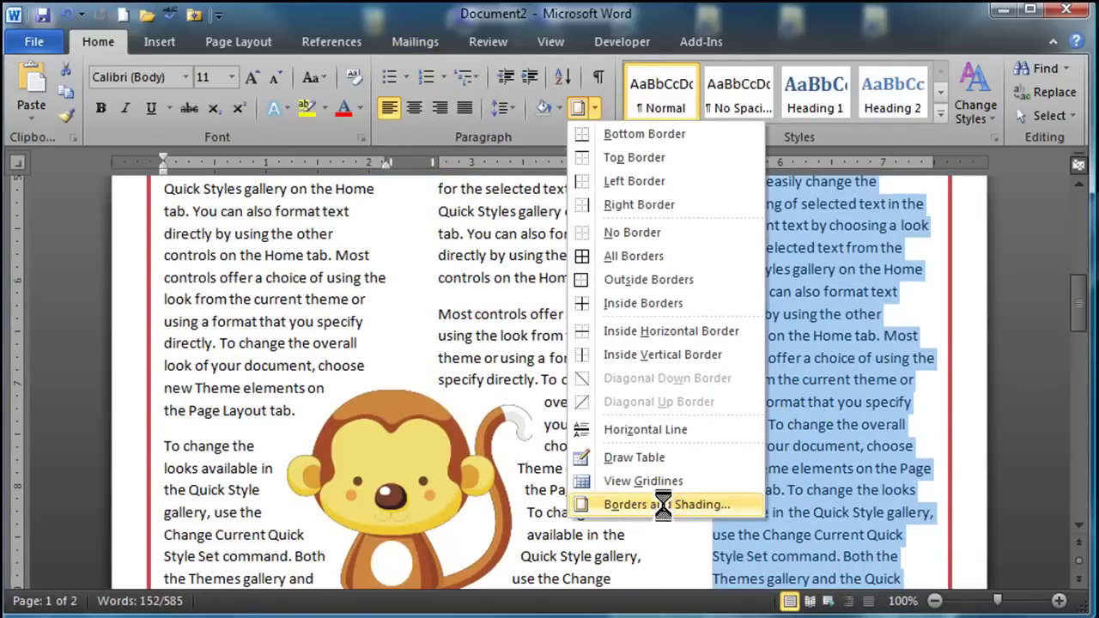
click(666, 504)
click(534, 394)
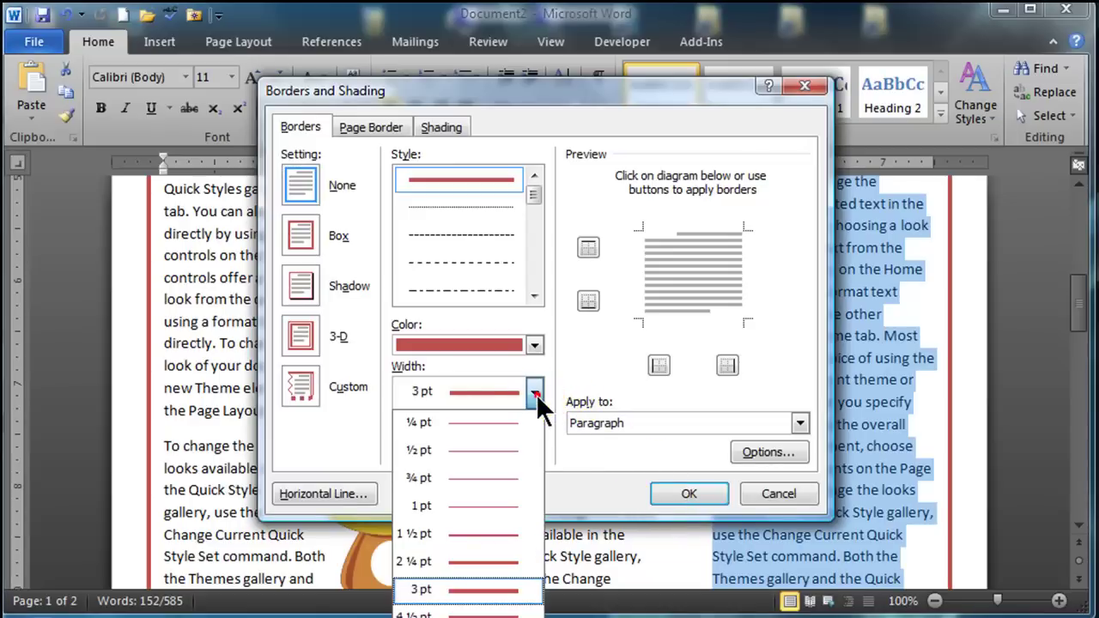
click(504, 475)
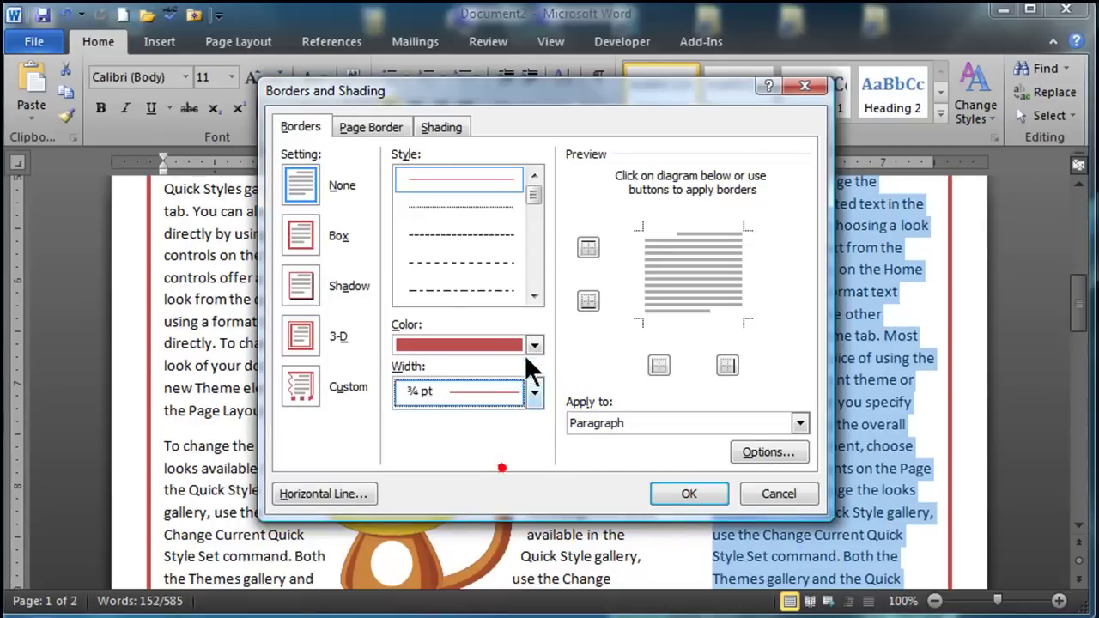
click(535, 344)
click(459, 416)
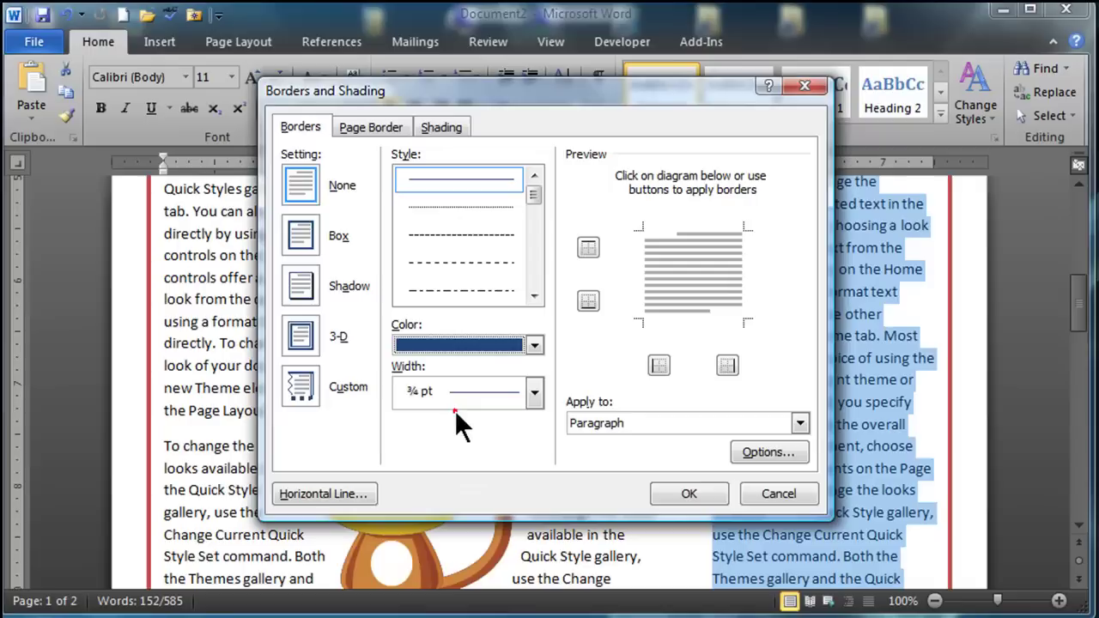
click(658, 366)
click(689, 495)
click(834, 437)
Examine the bordered third-column paragraph and the overall layout across both pages, with the view reduced to 60%.
scroll(824, 447, up, 5)
scroll(812, 459, down, 6)
scroll(812, 463, down, 2)
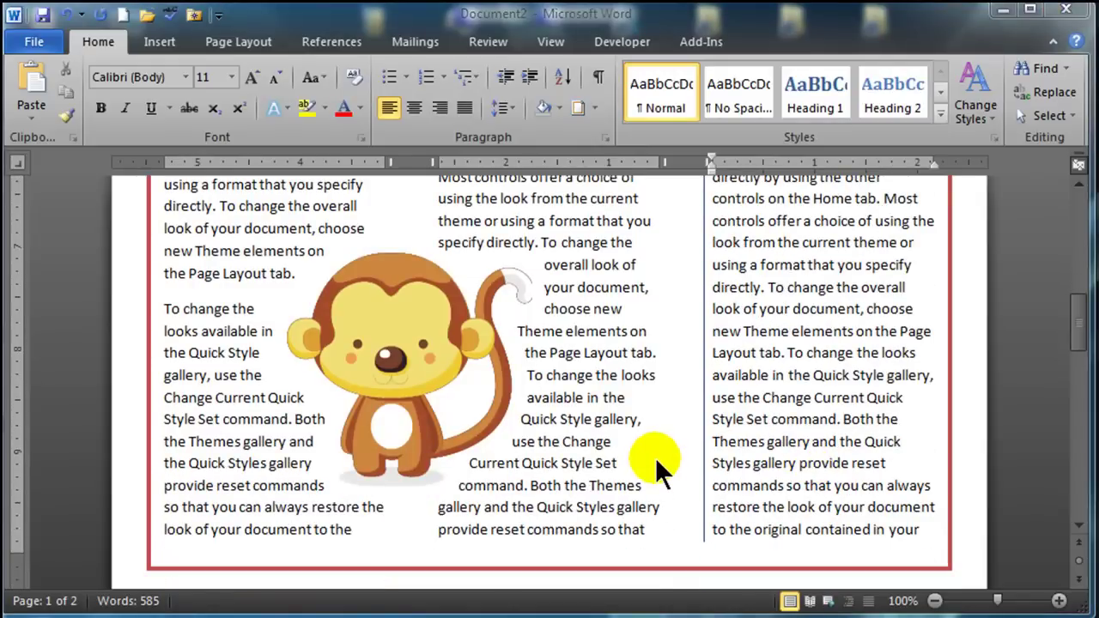
scroll(609, 454, up, 6)
click(600, 448)
scroll(635, 446, up, 1)
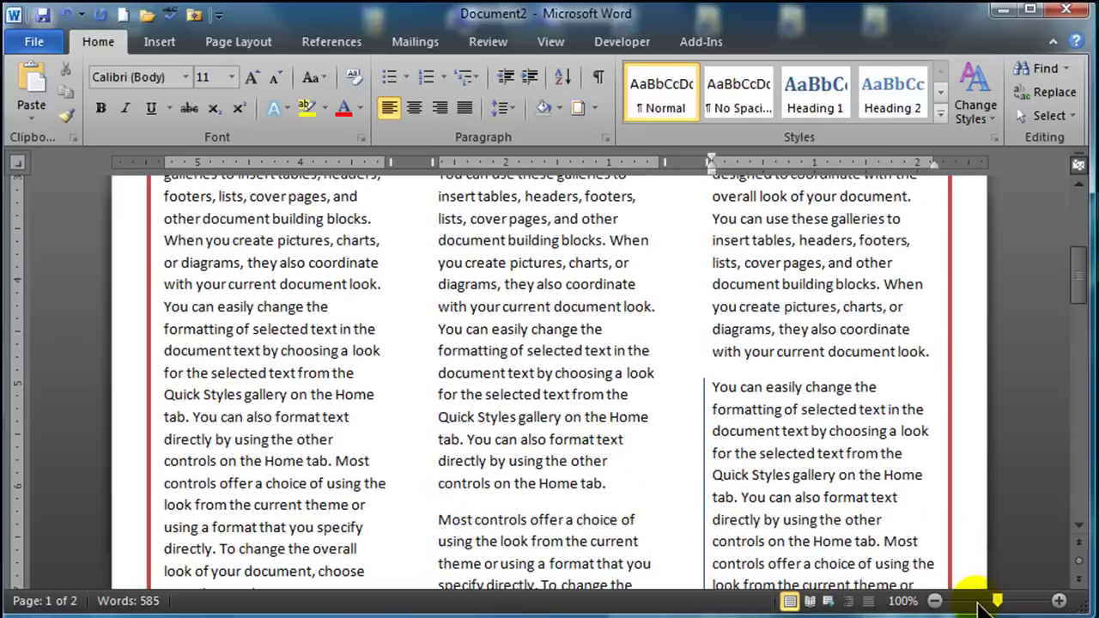
click(934, 601)
click(934, 601)
click(934, 601)
click(934, 601)
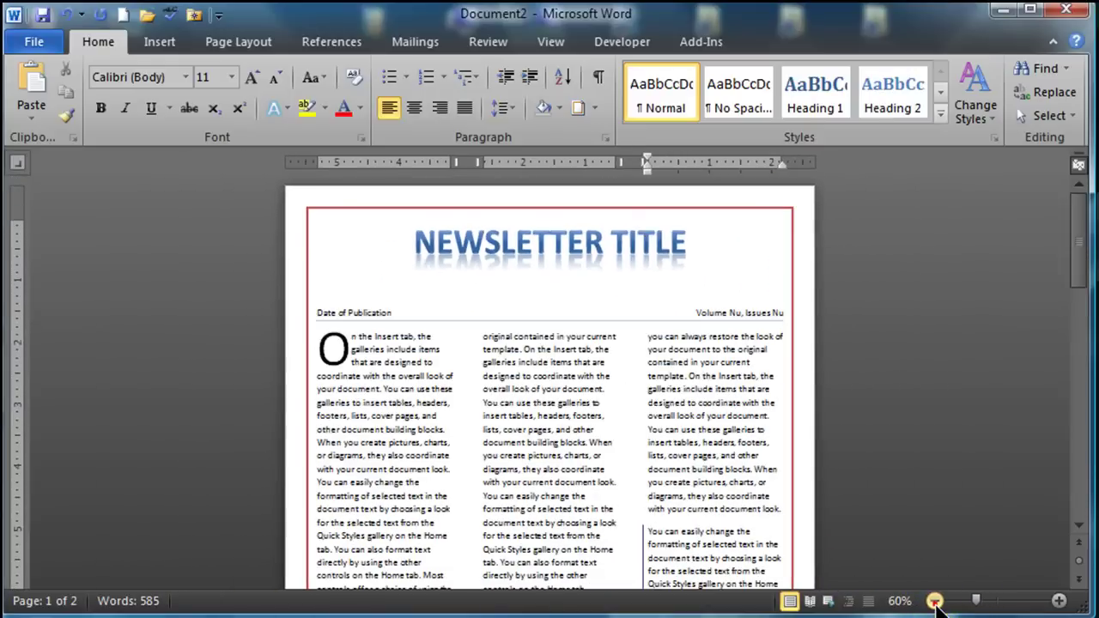
click(934, 601)
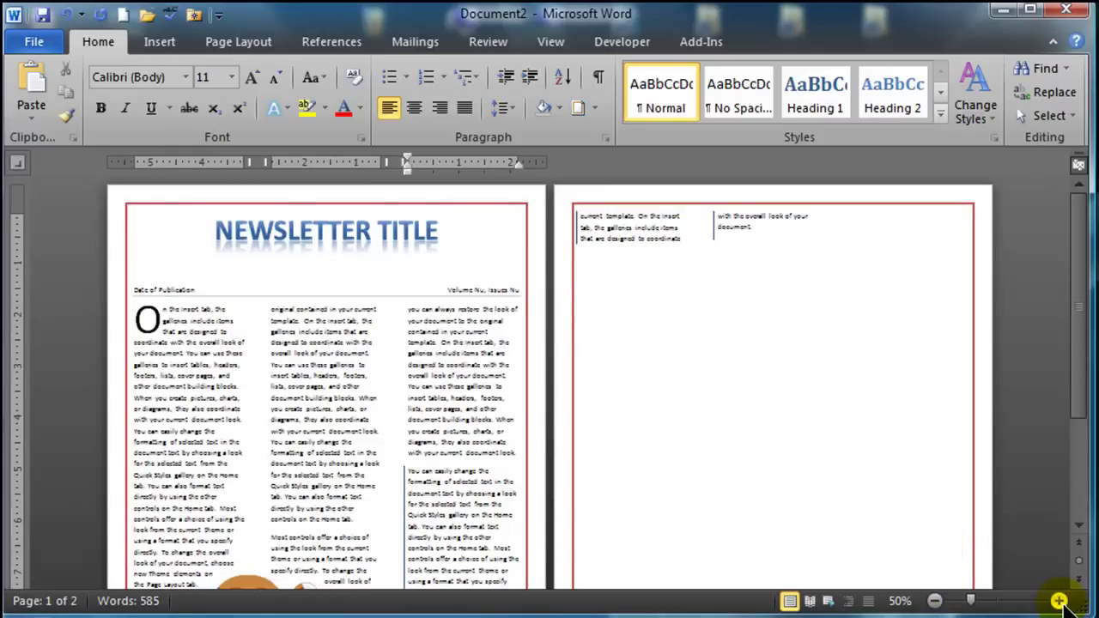
click(1059, 601)
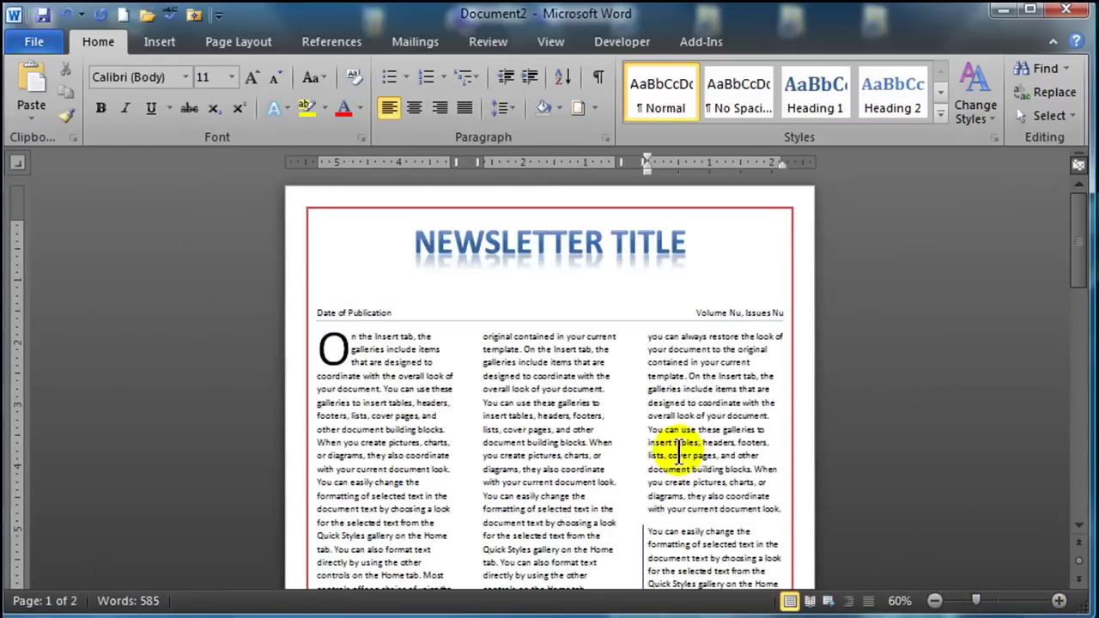
Delete the second column's text from "You can use these galleries" through the "t" of "the" in "You can easily change the".
drag(484, 402, 575, 505)
key(Delete)
scroll(798, 452, down, 6)
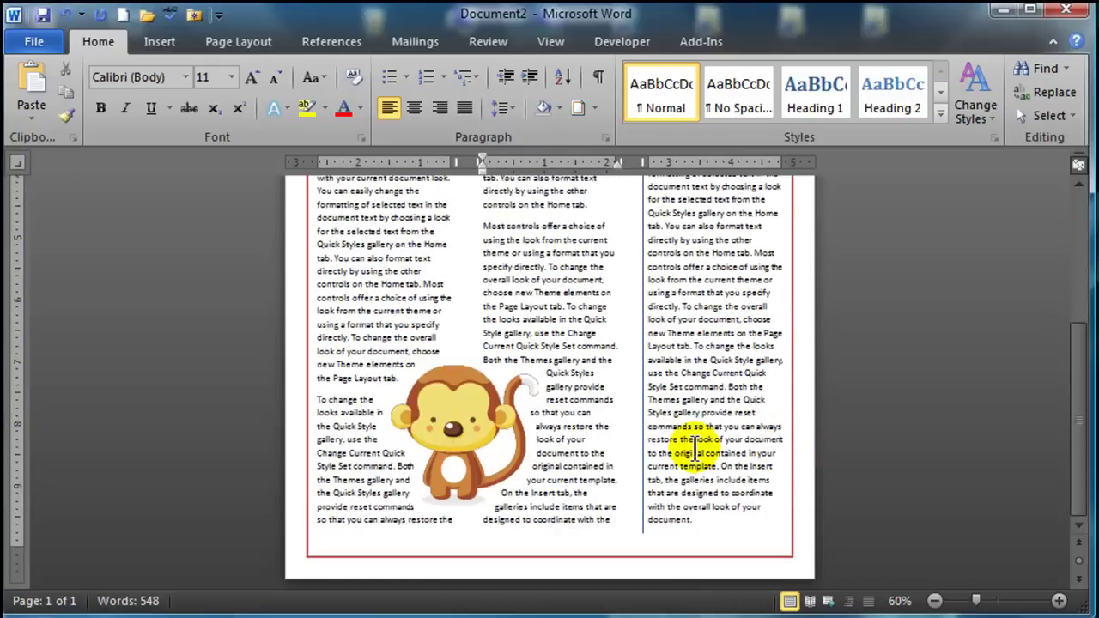
Review the newsletter from the WordArt title down through the columns, monkey picture and page border.
scroll(650, 447, up, 6)
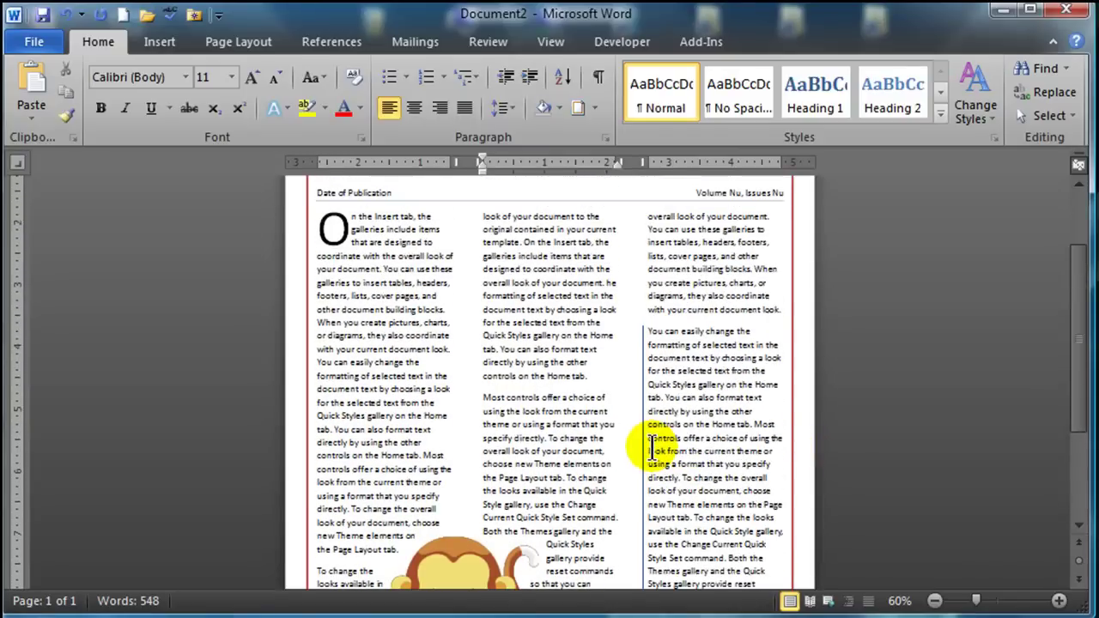
scroll(650, 445, up, 1)
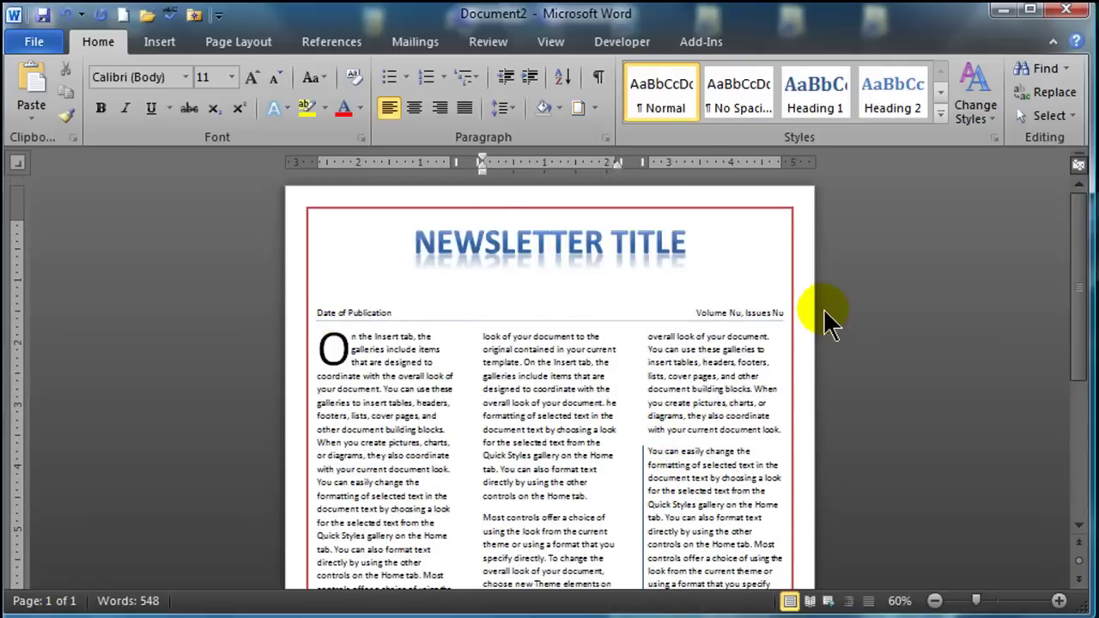
scroll(608, 489, down, 1)
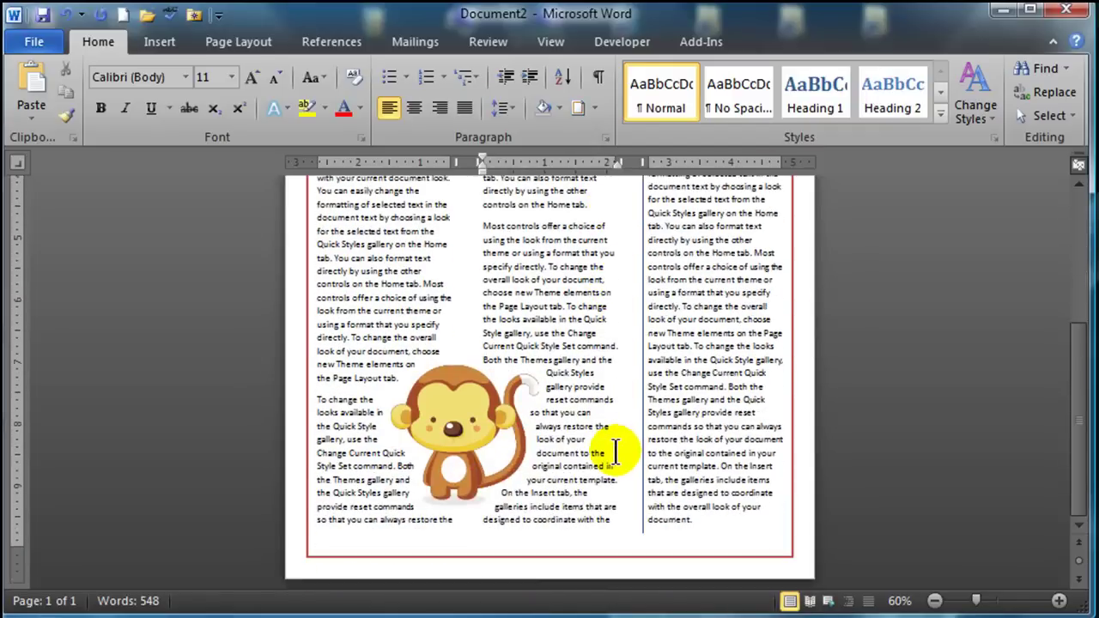
scroll(611, 455, up, 5)
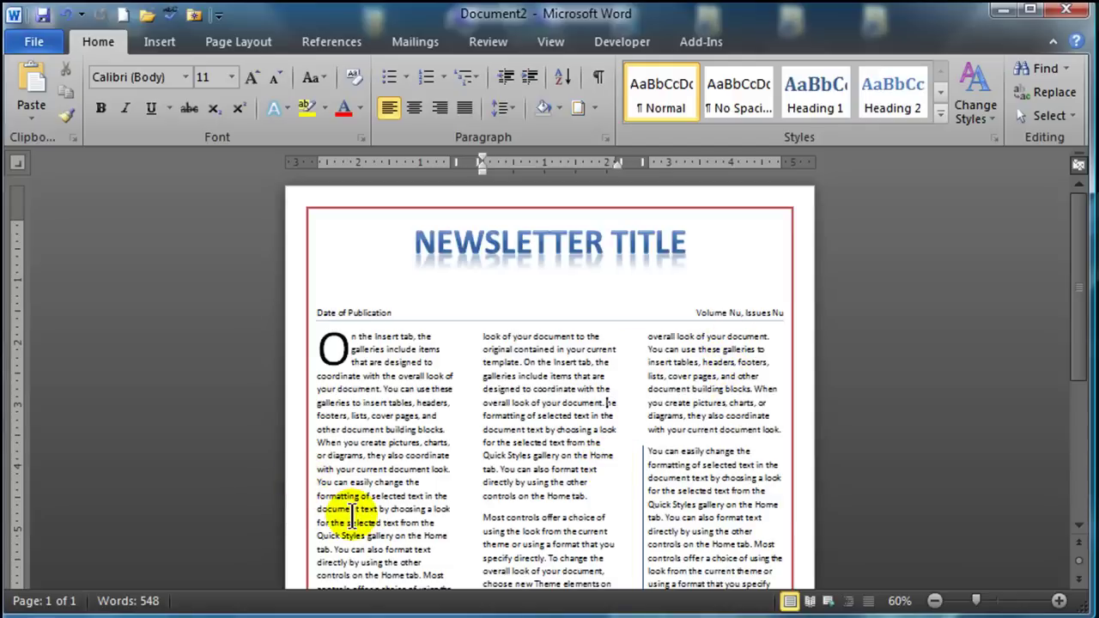
click(460, 249)
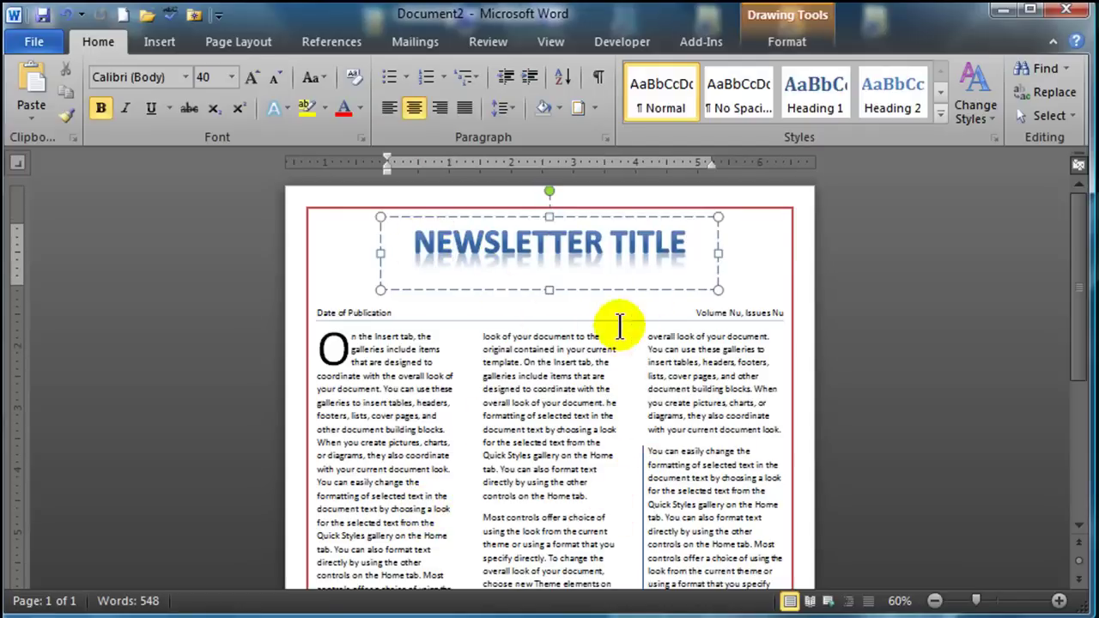
scroll(703, 481, down, 7)
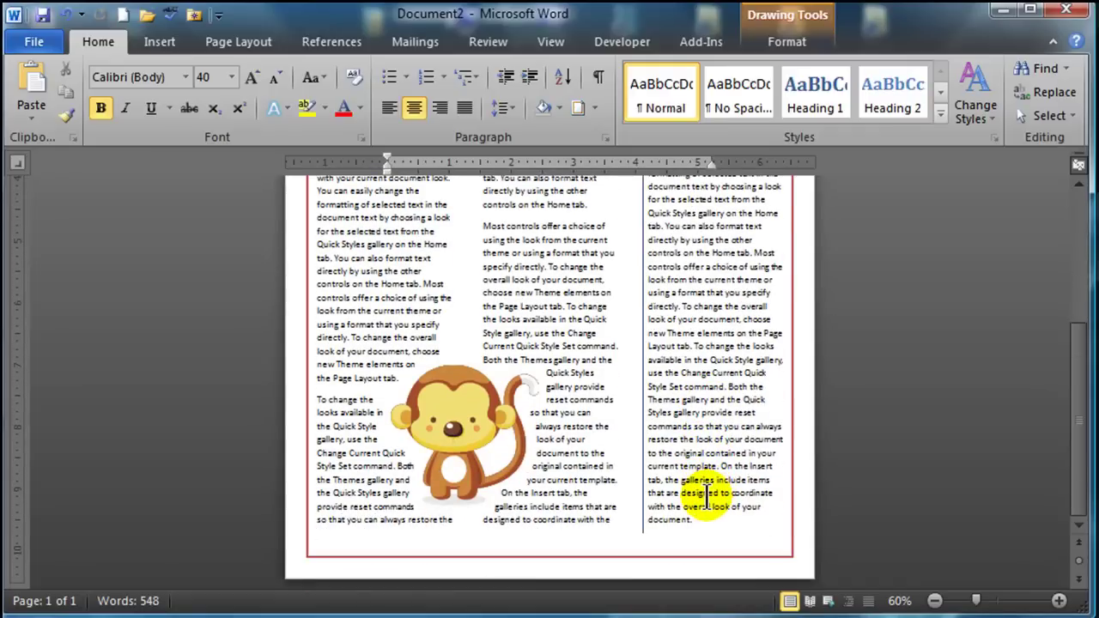
scroll(703, 493, up, 4)
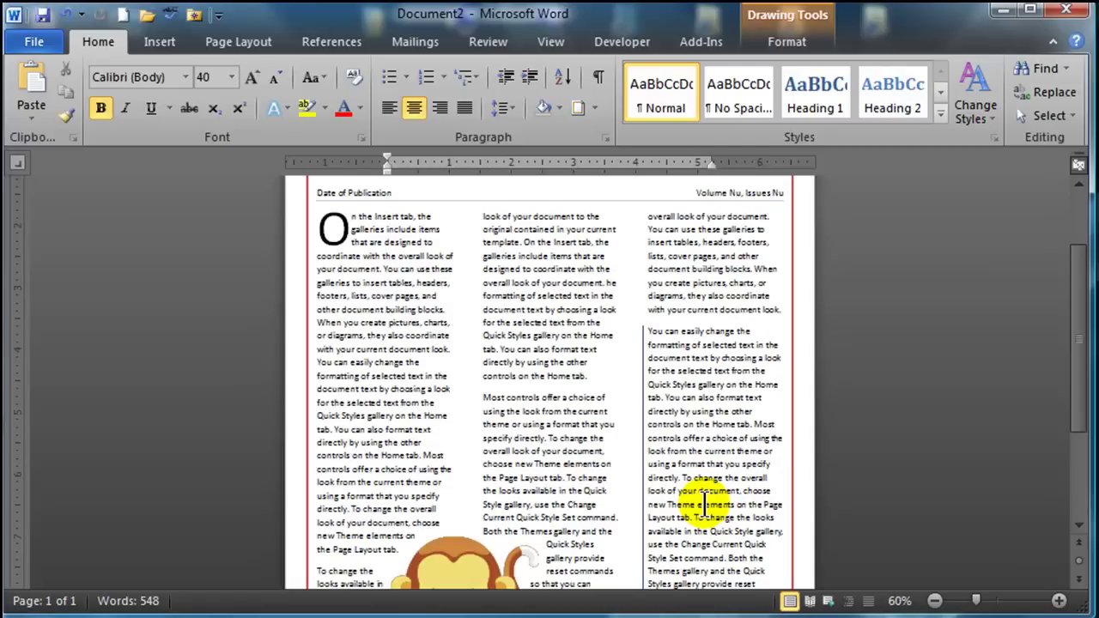
scroll(704, 505, down, 2)
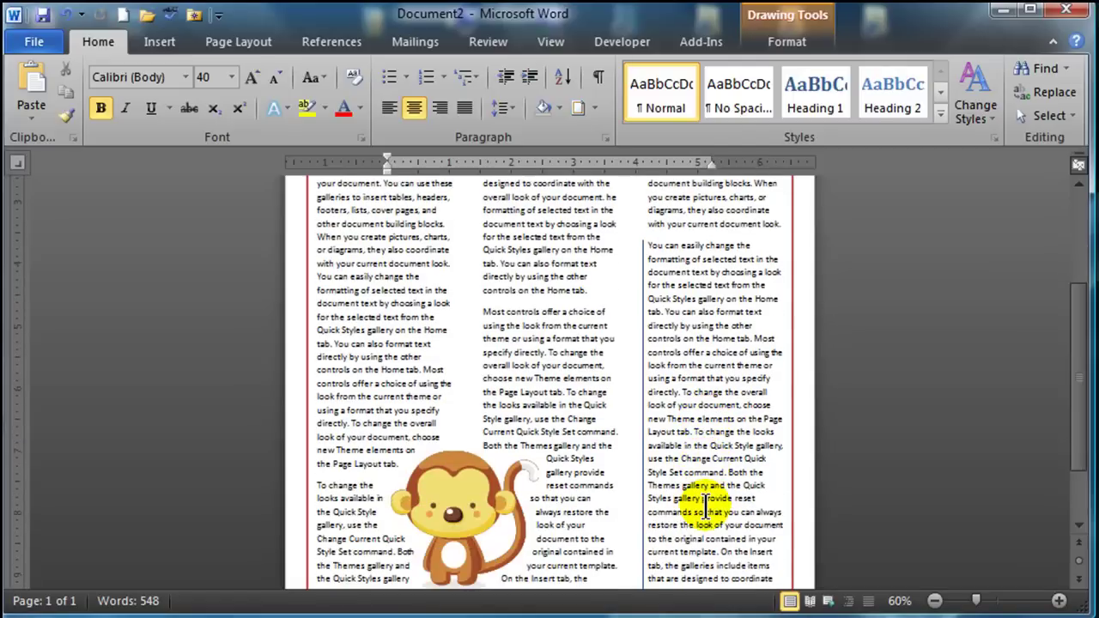
scroll(704, 505, up, 2)
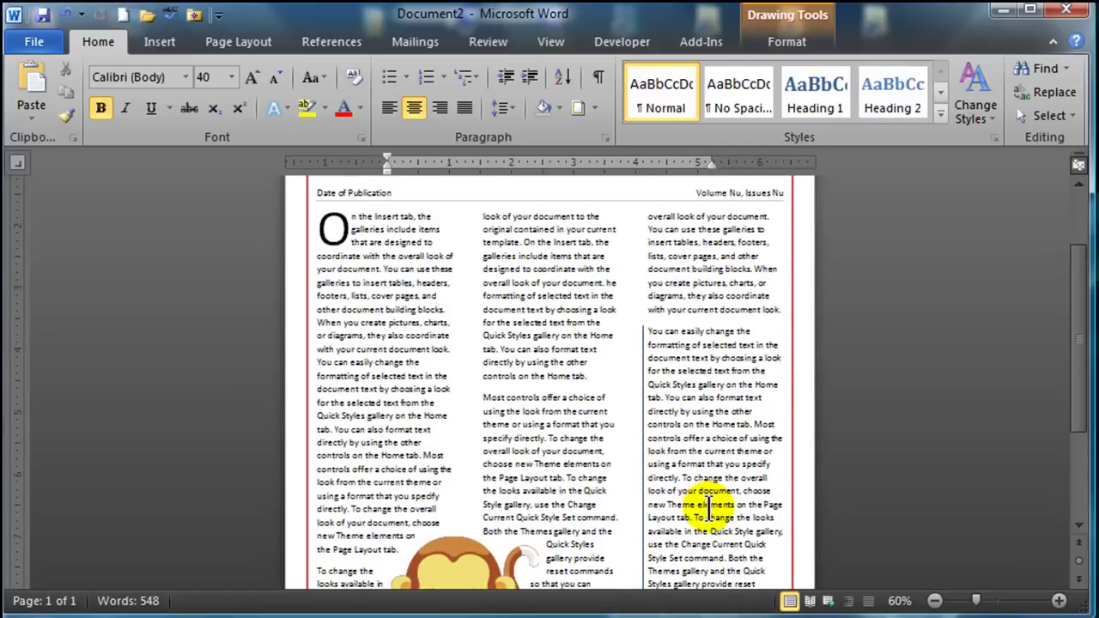
scroll(743, 468, up, 2)
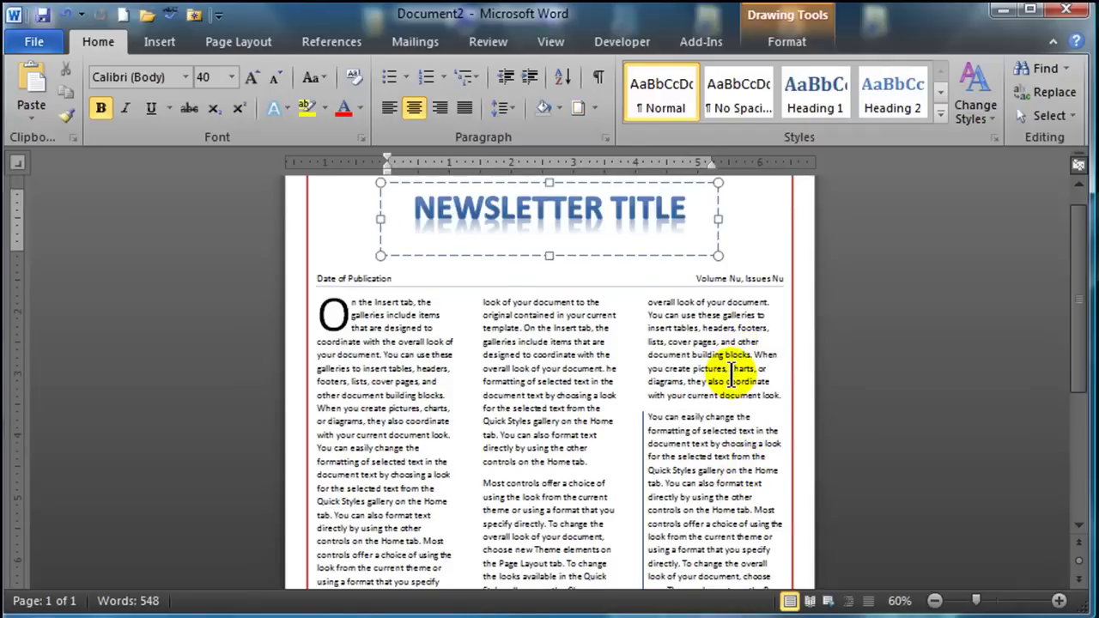